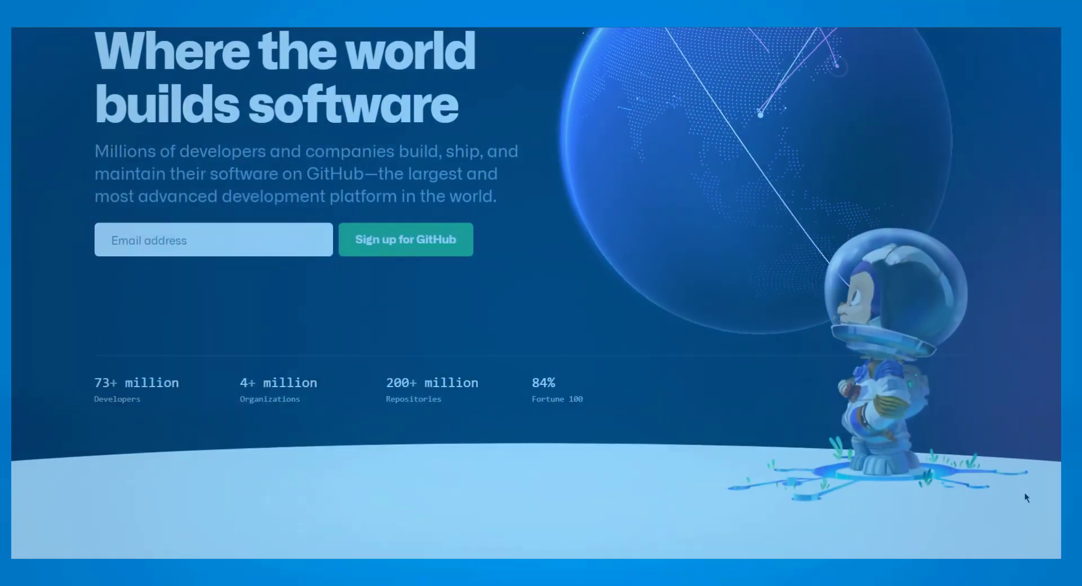
Scroll through GitHub's home page and open the account sign-up form.
scroll(1032, 498, down, 5)
scroll(1033, 498, down, 2)
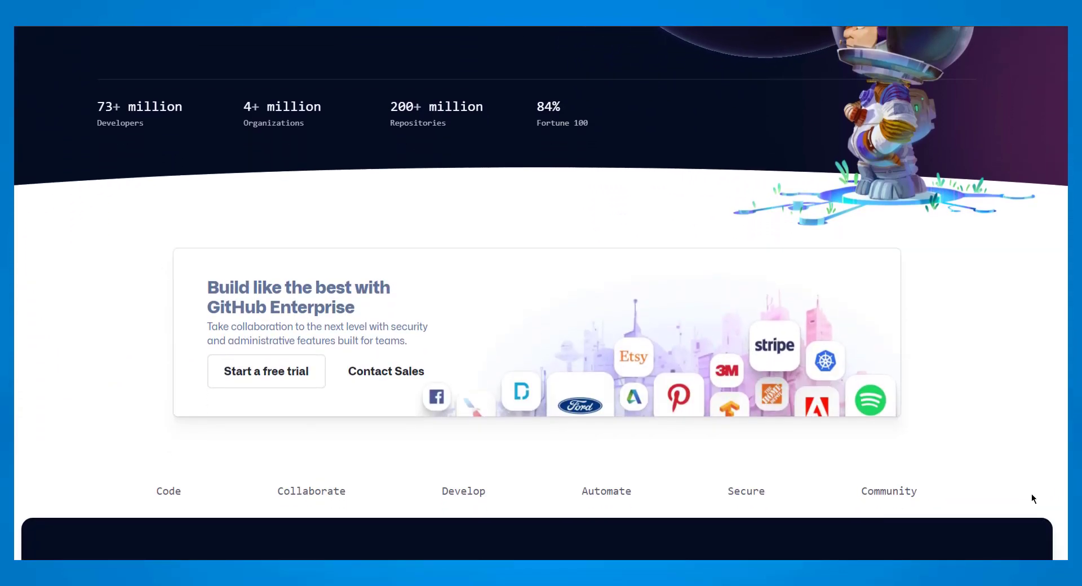
scroll(1033, 498, down, 4)
scroll(1033, 498, down, 3)
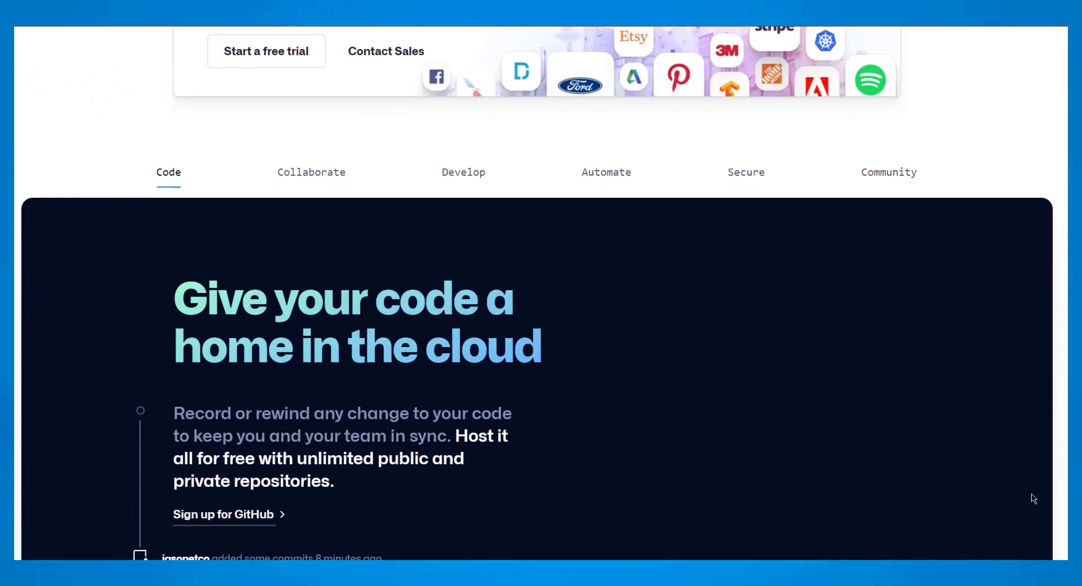
scroll(1033, 498, down, 3)
scroll(1033, 498, down, 4)
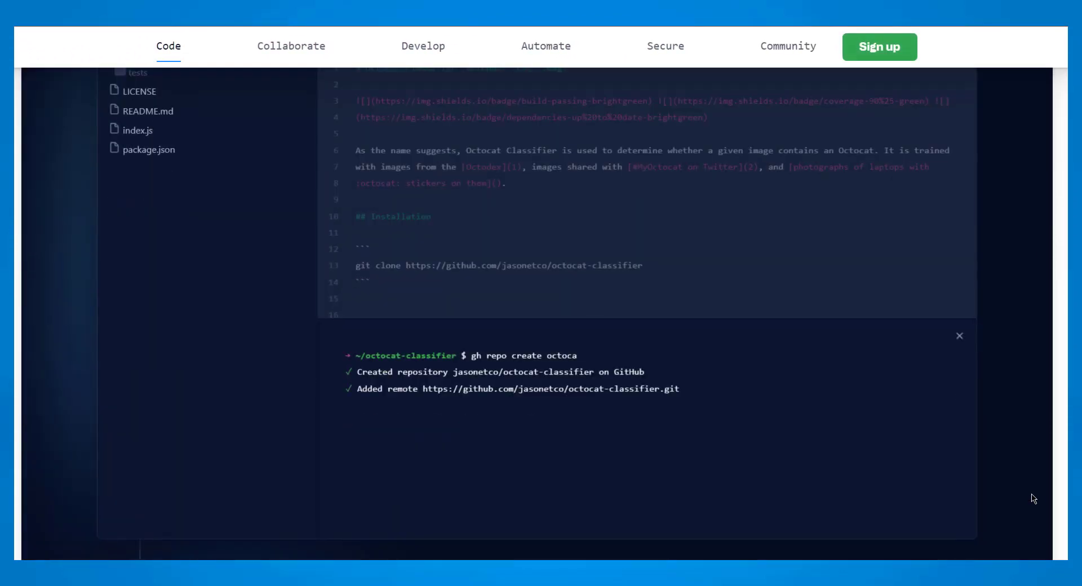
scroll(1033, 499, down, 1)
scroll(1033, 498, down, 2)
scroll(1033, 498, down, 1)
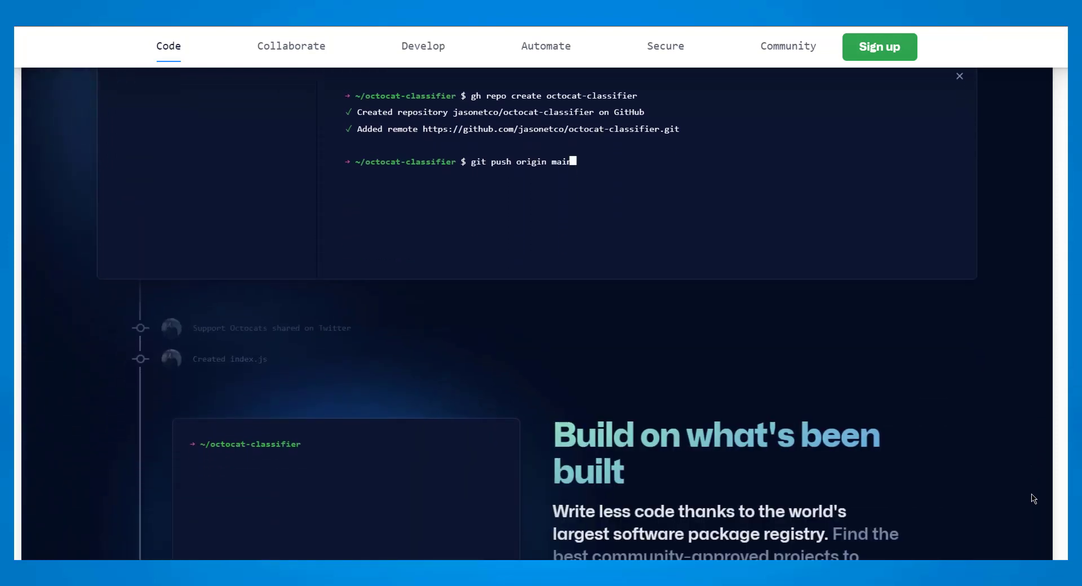
scroll(1033, 498, down, 1)
scroll(1033, 498, down, 2)
scroll(1033, 498, down, 1)
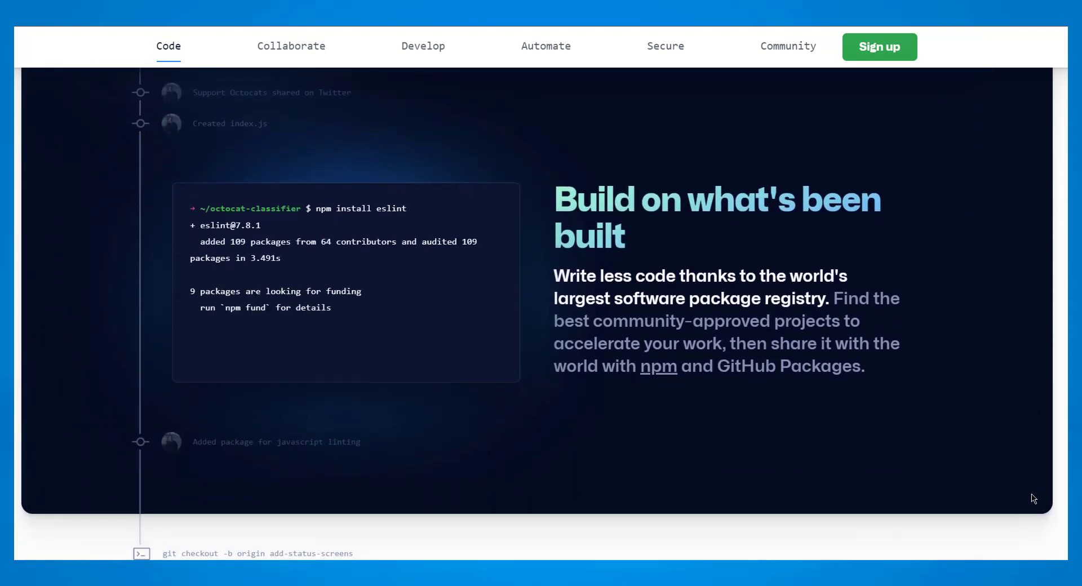
scroll(1032, 498, down, 3)
scroll(1033, 498, down, 2)
scroll(1033, 498, down, 1)
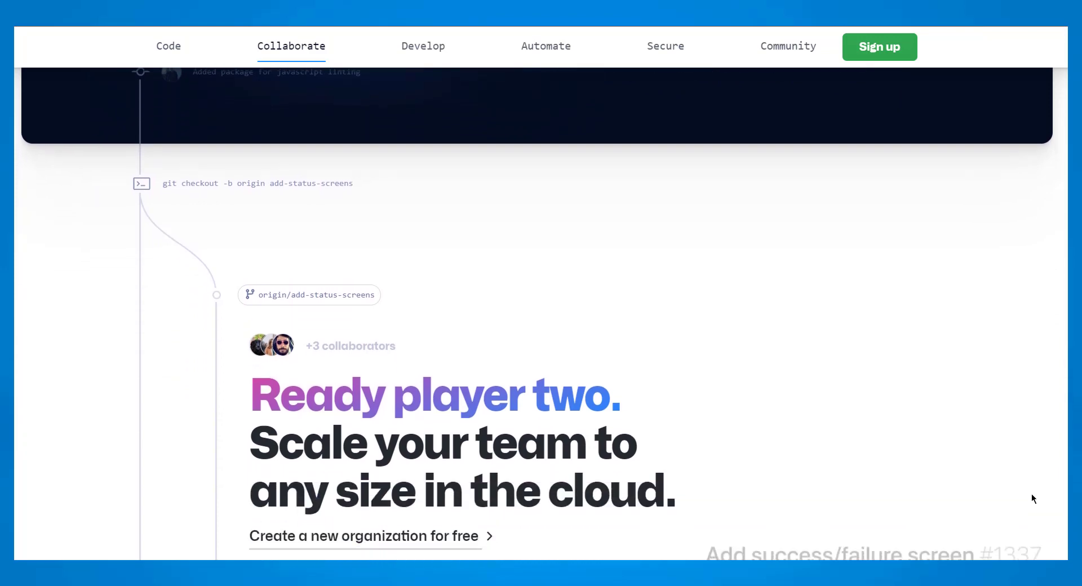
scroll(1033, 498, down, 3)
scroll(1033, 498, down, 2)
scroll(1033, 498, down, 3)
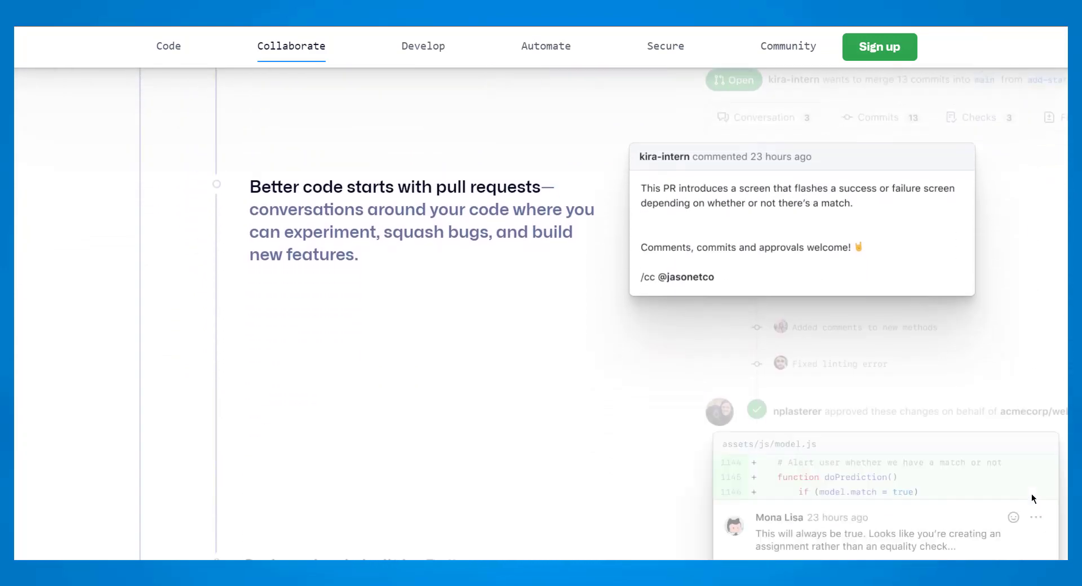
scroll(1032, 498, down, 1)
scroll(1032, 499, down, 1)
scroll(1032, 498, down, 4)
scroll(1032, 496, down, 2)
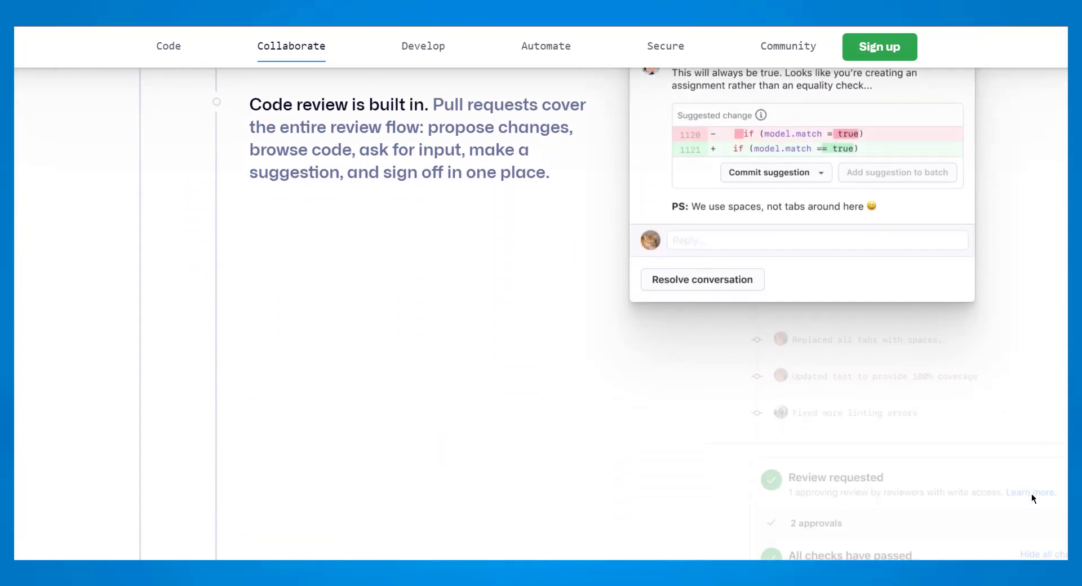
scroll(1031, 495, down, 2)
scroll(1032, 495, down, 4)
scroll(1032, 498, down, 4)
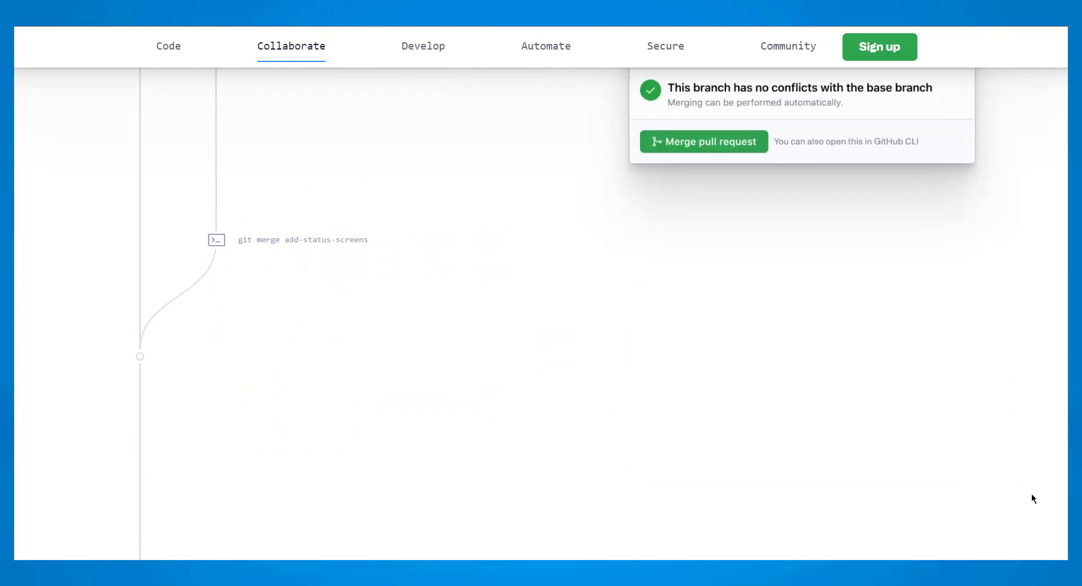
scroll(1031, 499, down, 2)
scroll(1031, 498, down, 3)
scroll(1033, 498, down, 1)
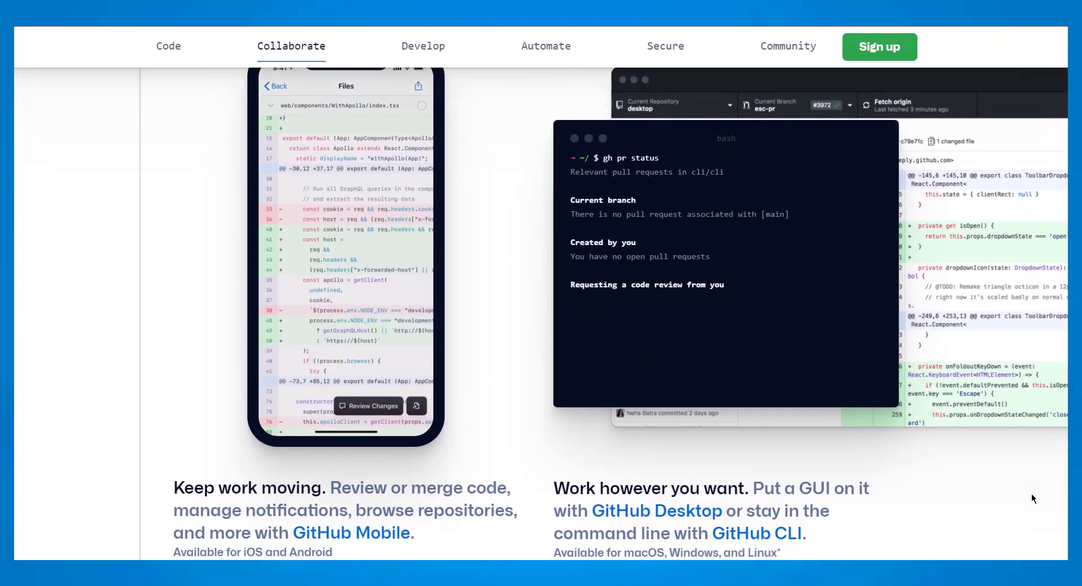
scroll(1032, 498, down, 1)
scroll(1032, 498, down, 3)
scroll(1032, 498, down, 4)
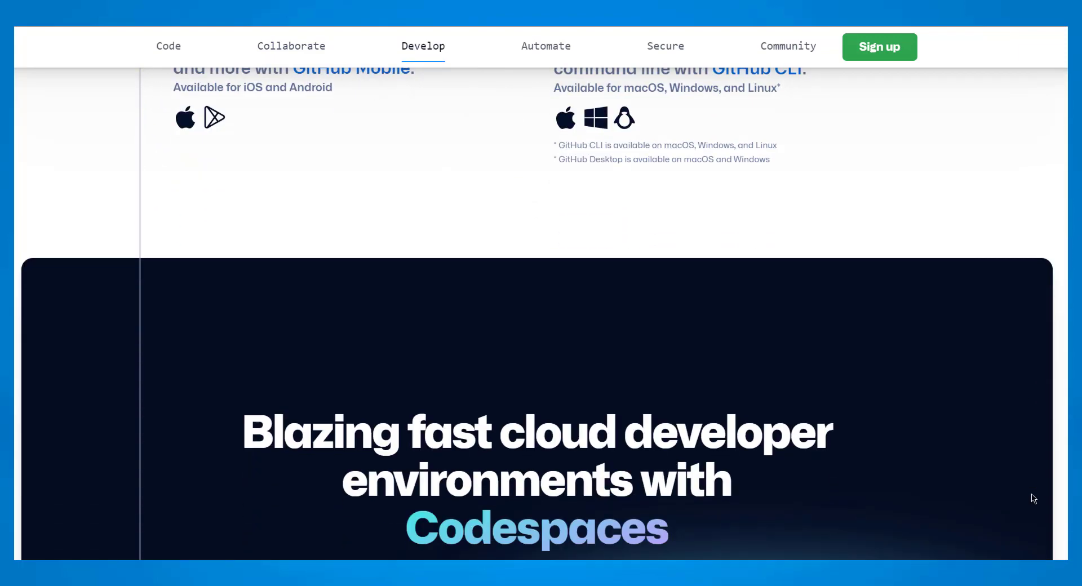
scroll(1032, 498, down, 1)
scroll(1032, 498, down, 1)
scroll(1033, 498, down, 2)
scroll(1033, 498, down, 1)
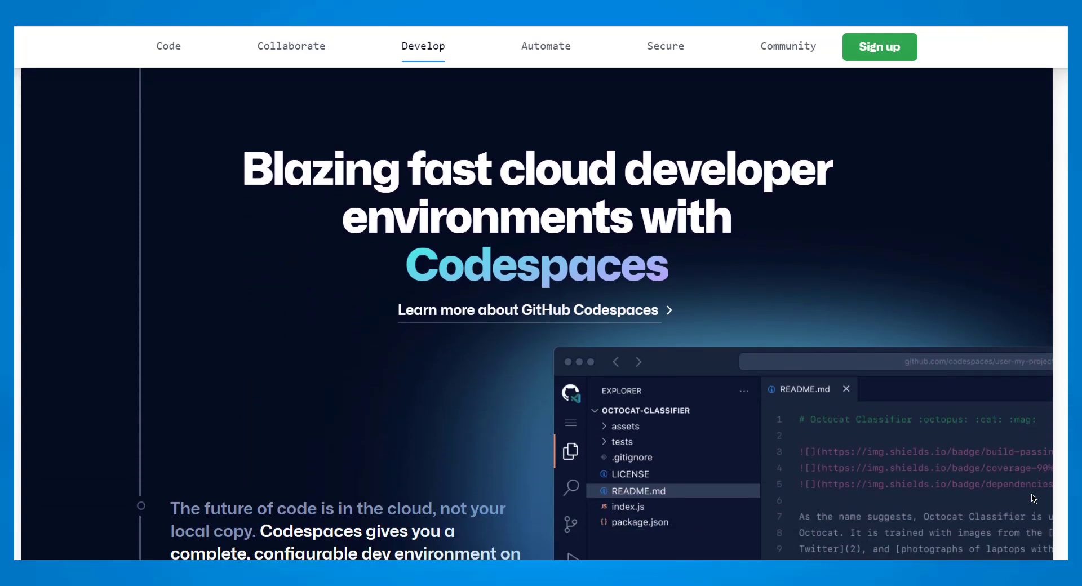
scroll(1033, 498, down, 1)
scroll(1033, 498, down, 3)
scroll(1033, 498, down, 4)
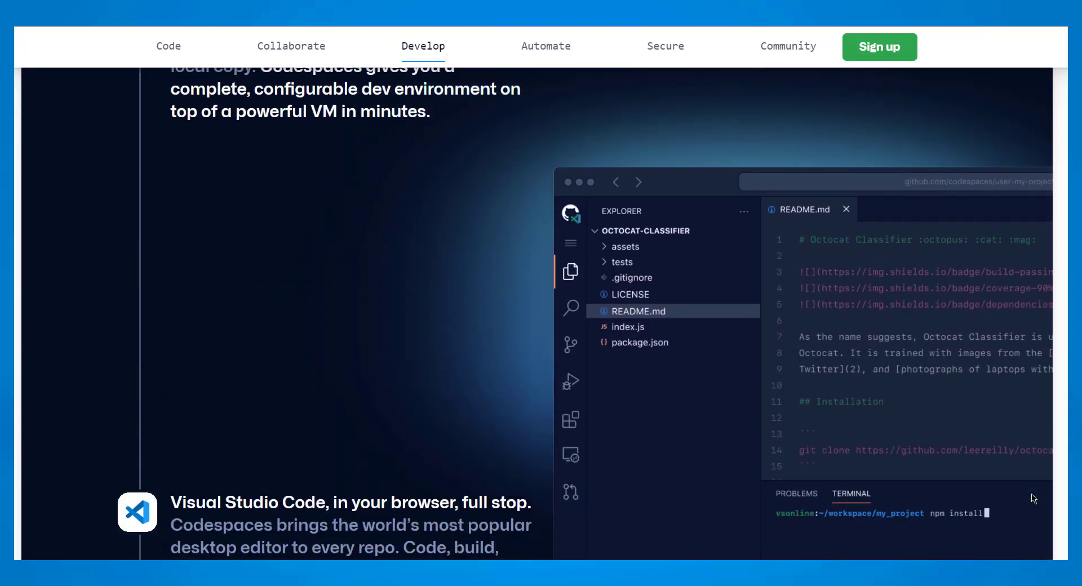
scroll(1033, 498, down, 1)
scroll(1032, 498, down, 2)
scroll(1033, 498, down, 2)
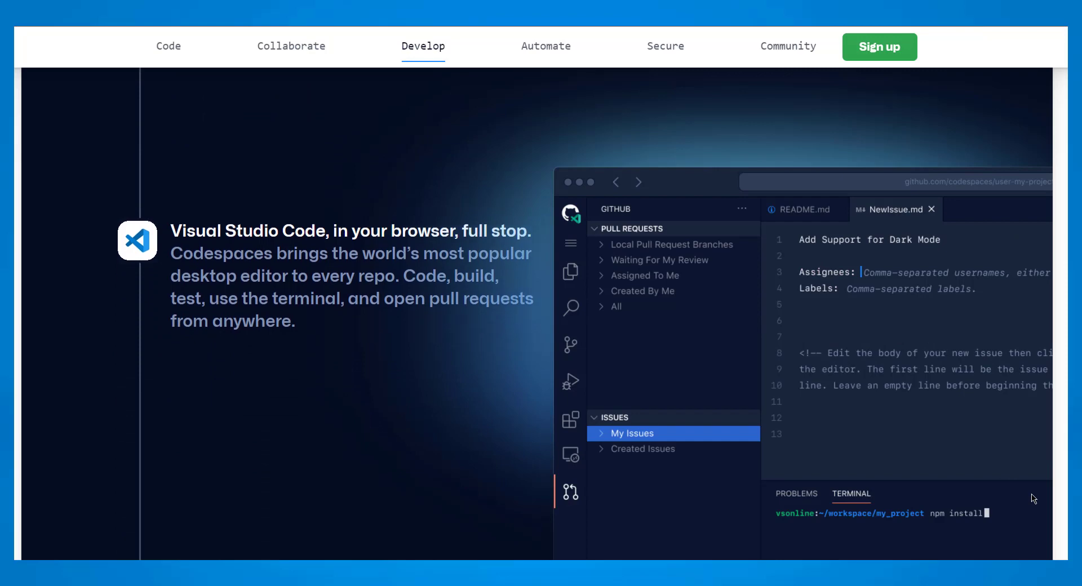
scroll(1033, 499, down, 1)
scroll(1033, 498, down, 3)
scroll(1033, 498, down, 4)
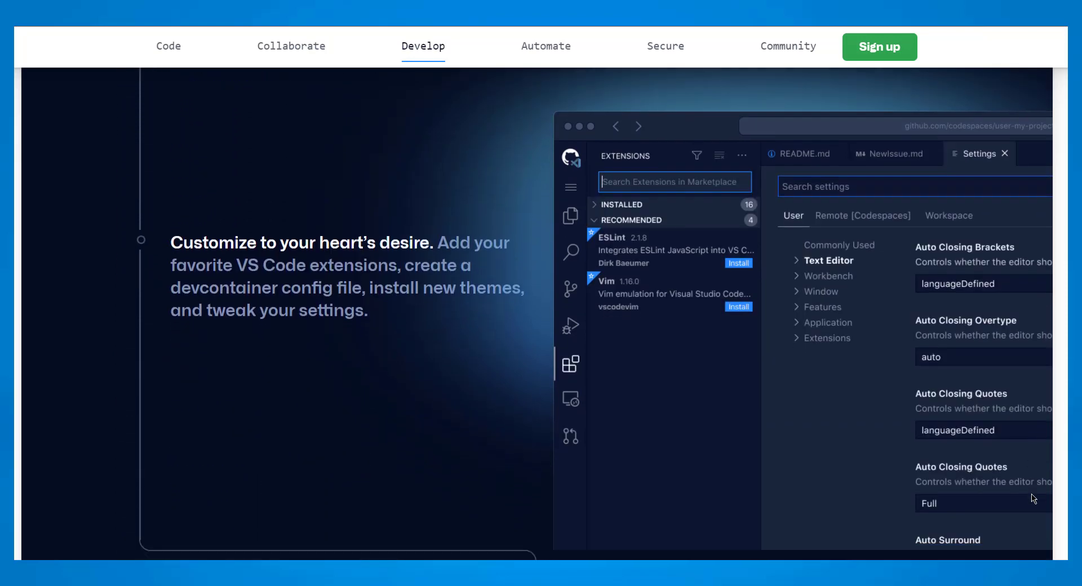
scroll(1033, 498, down, 1)
scroll(1033, 498, down, 4)
scroll(1033, 498, down, 2)
scroll(1033, 498, down, 1)
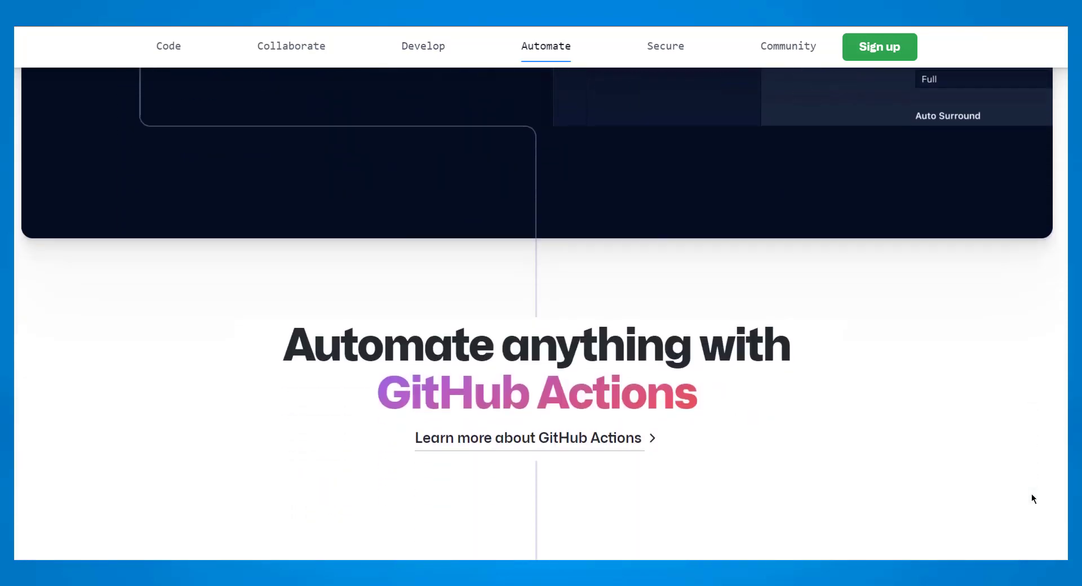
scroll(1033, 498, down, 3)
scroll(1033, 498, down, 2)
scroll(1033, 498, down, 2)
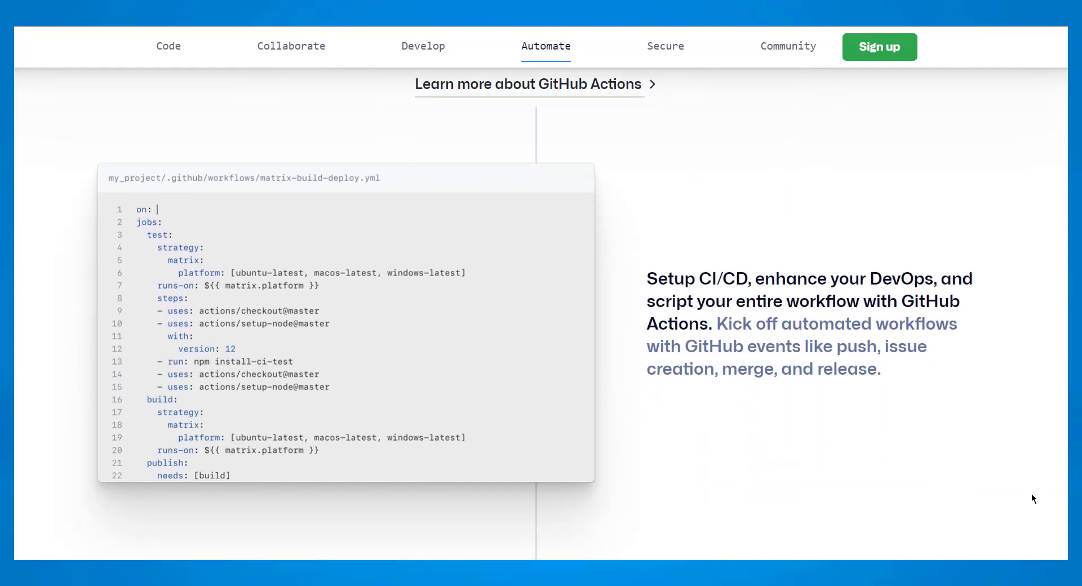
scroll(1032, 498, down, 1)
scroll(1032, 498, down, 1)
scroll(1033, 498, down, 1)
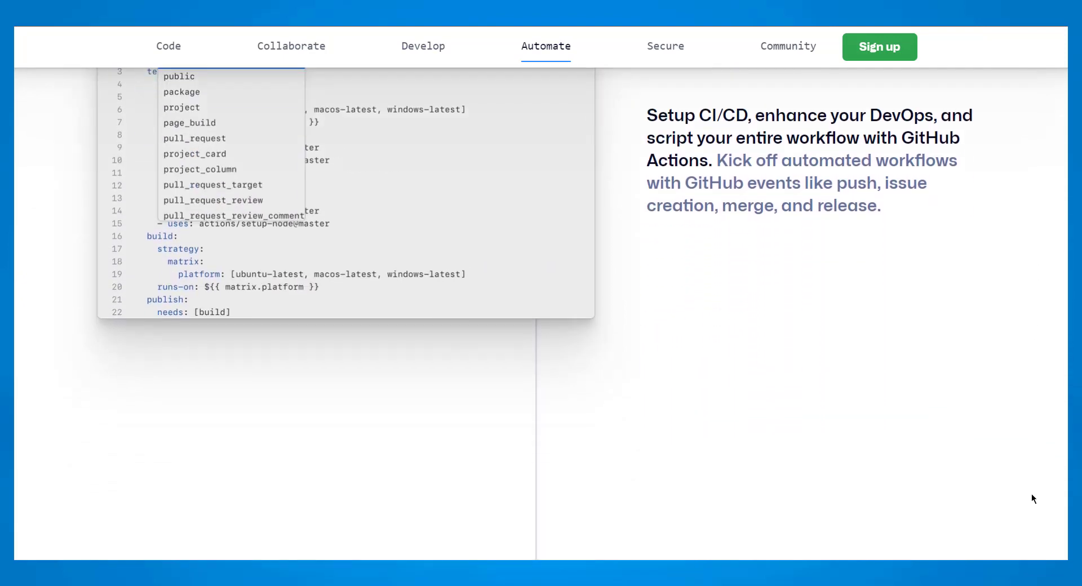
scroll(1033, 498, down, 3)
scroll(1033, 499, down, 1)
scroll(1032, 498, down, 3)
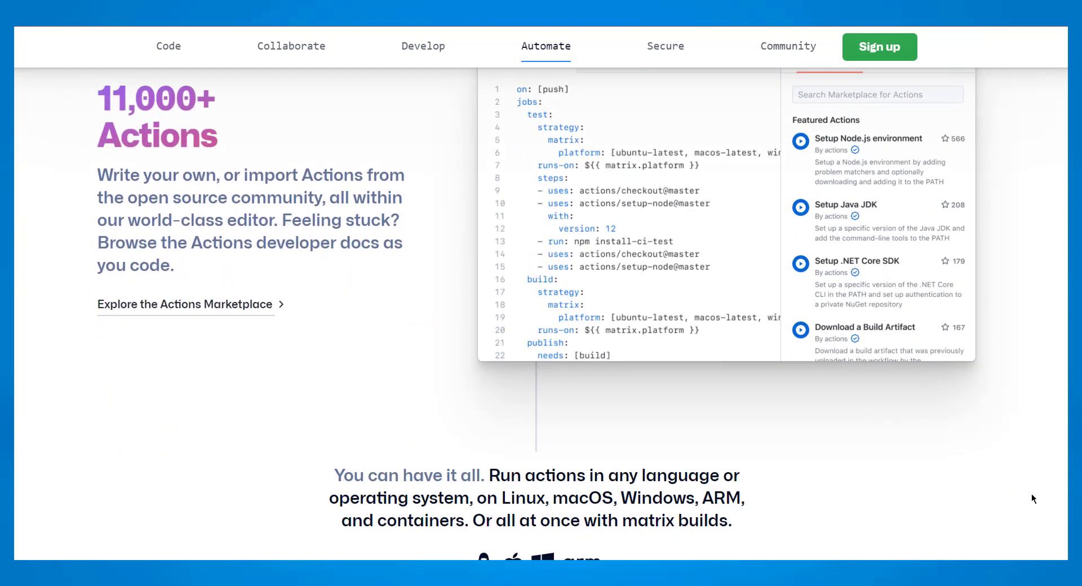
scroll(1033, 498, down, 3)
scroll(1033, 498, down, 2)
scroll(1033, 498, down, 2)
scroll(1033, 498, down, 2)
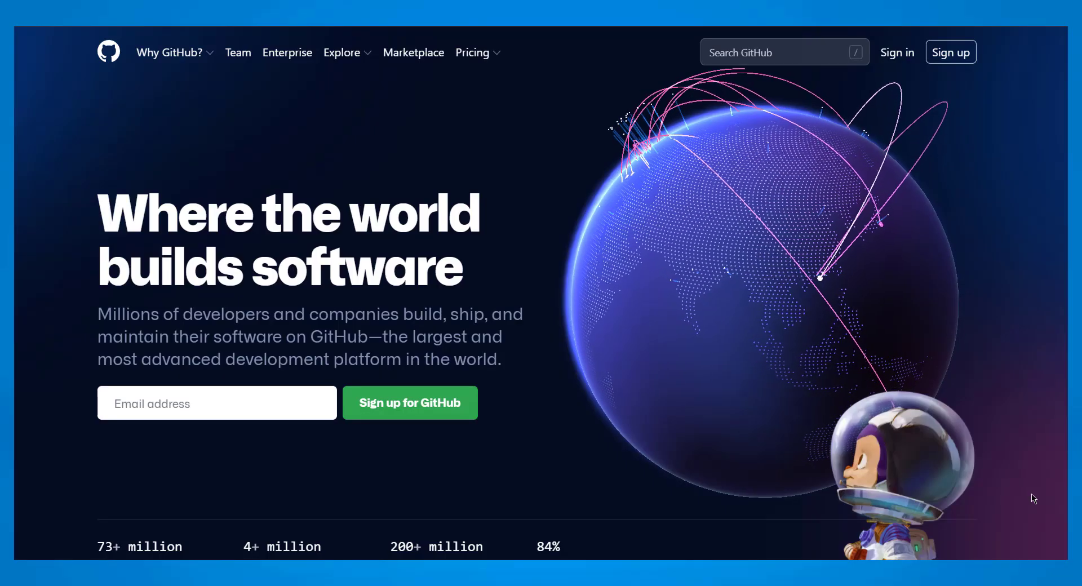
click(956, 56)
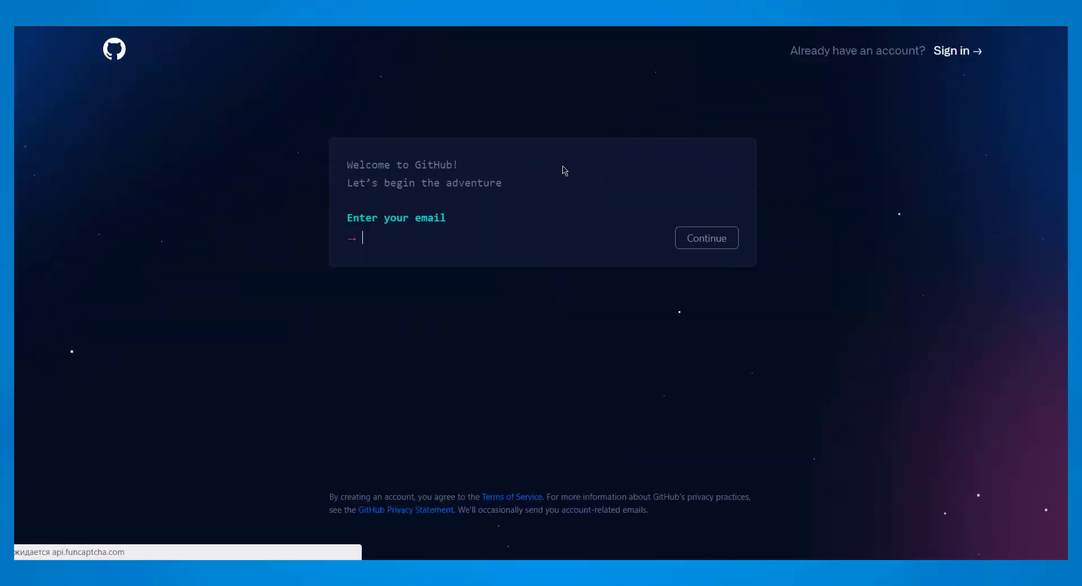
Fill in the email address, a new password and an available username.
key(ctrl+v)
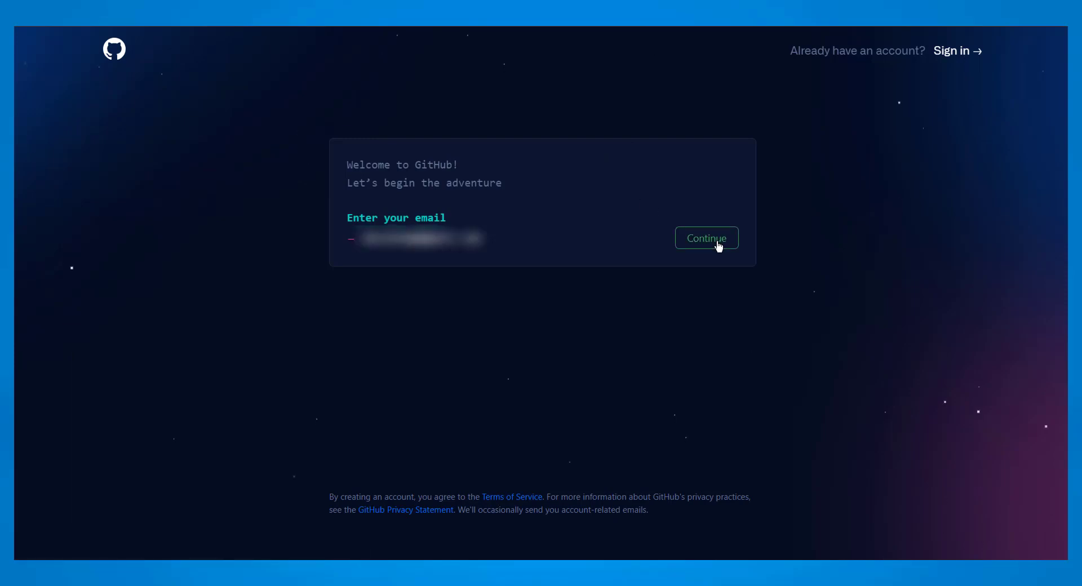
click(715, 242)
key(ctrl+v)
click(708, 302)
text(DeFolth)
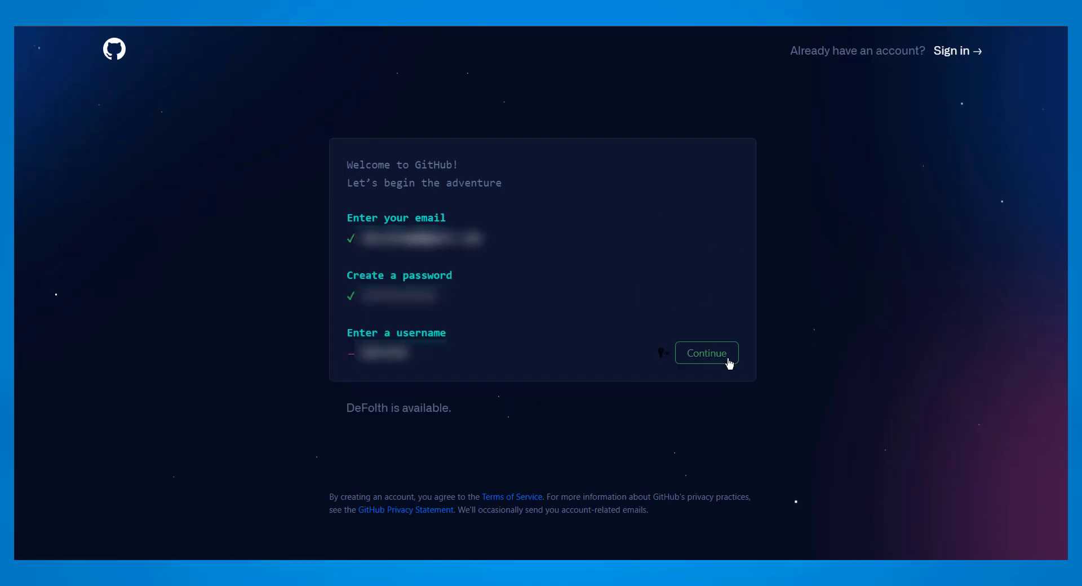
click(727, 355)
text(n)
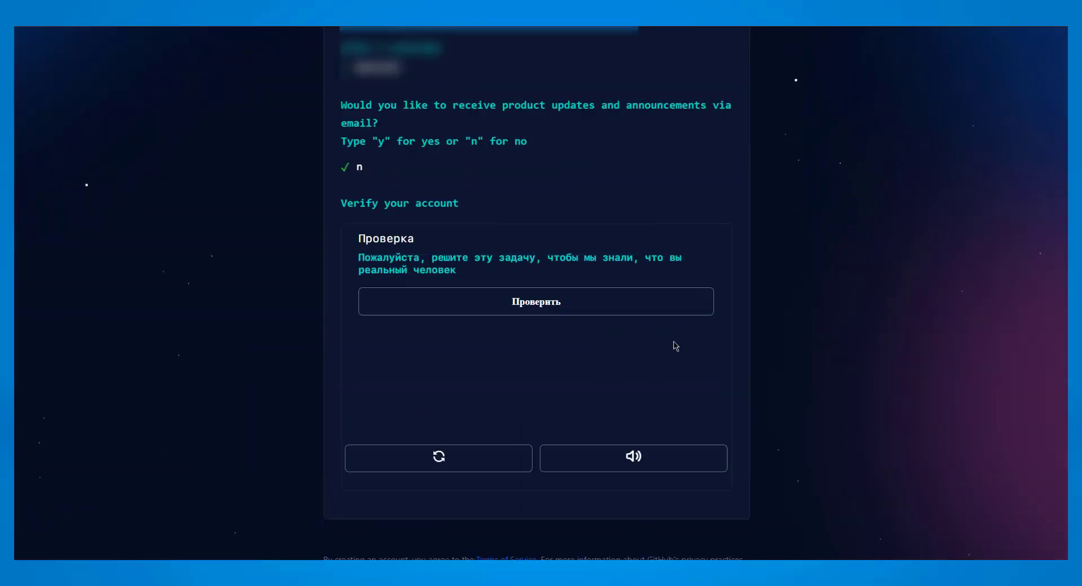
Solve the spiral-galaxy verification puzzle and submit the account for creation.
click(607, 302)
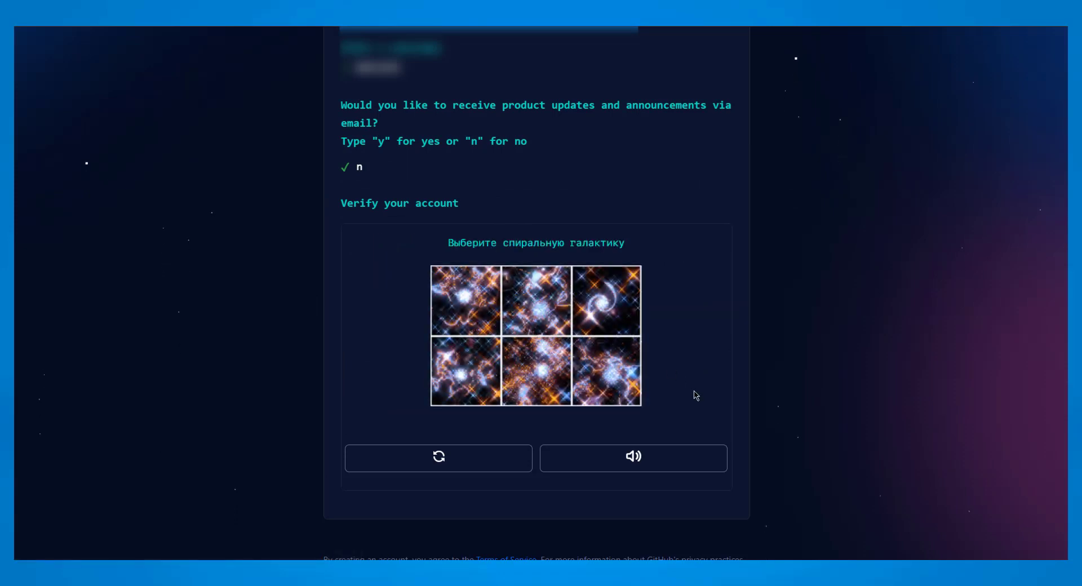
click(617, 319)
click(555, 386)
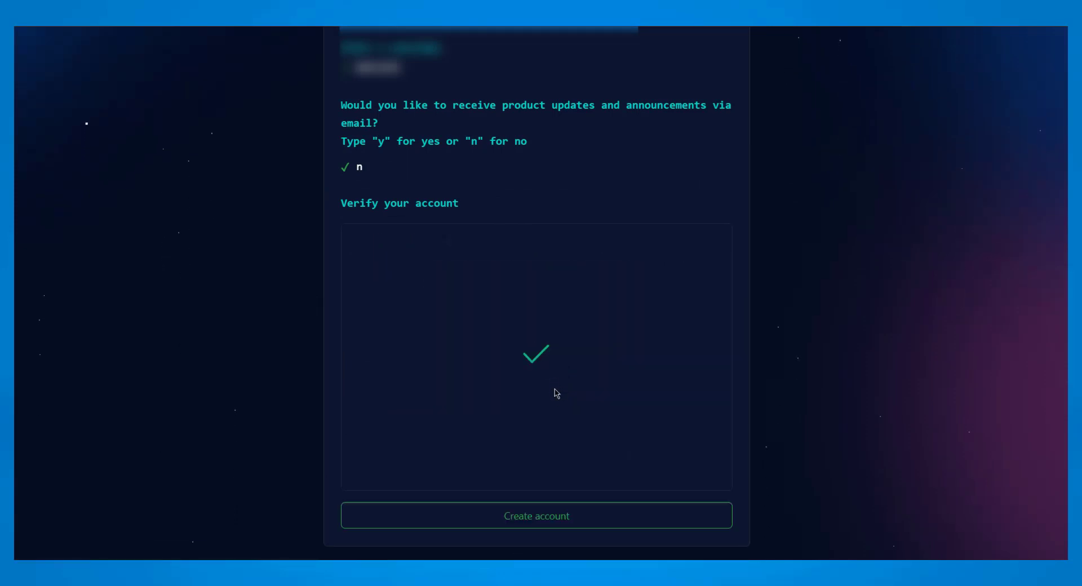
click(566, 517)
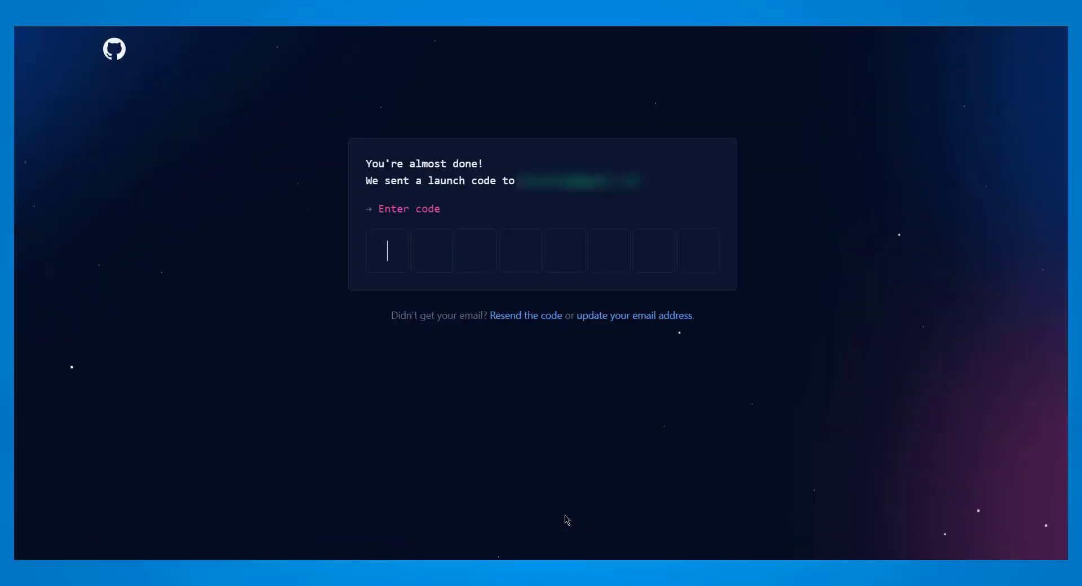
Enter the emailed launch code and answer the survey as just me, a teacher.
key(ctrl+v)
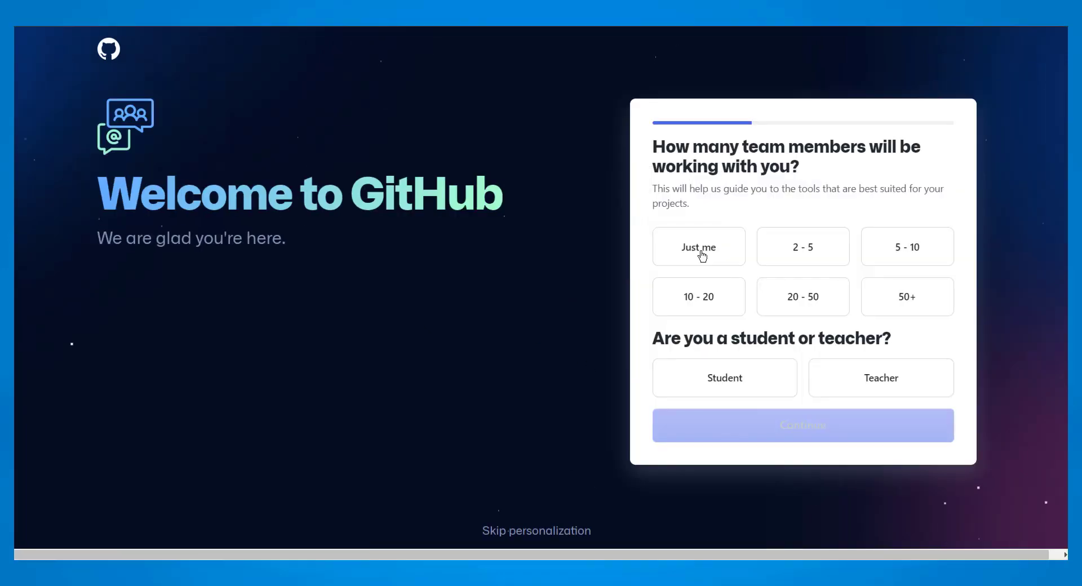
click(701, 255)
click(822, 388)
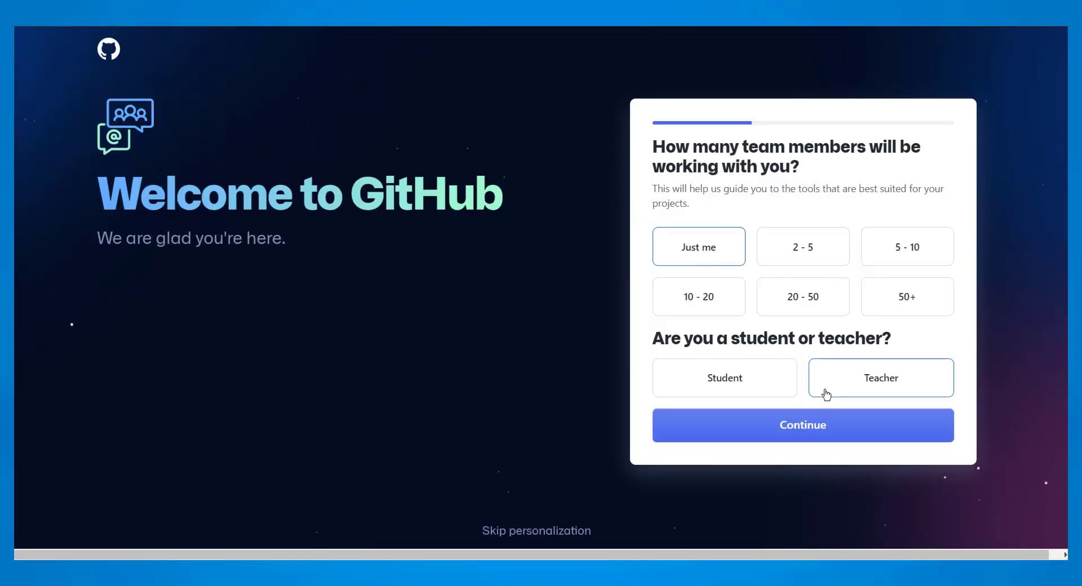
click(831, 433)
Skip the feature-interests question and continue on the free plan.
scroll(830, 431, down, 4)
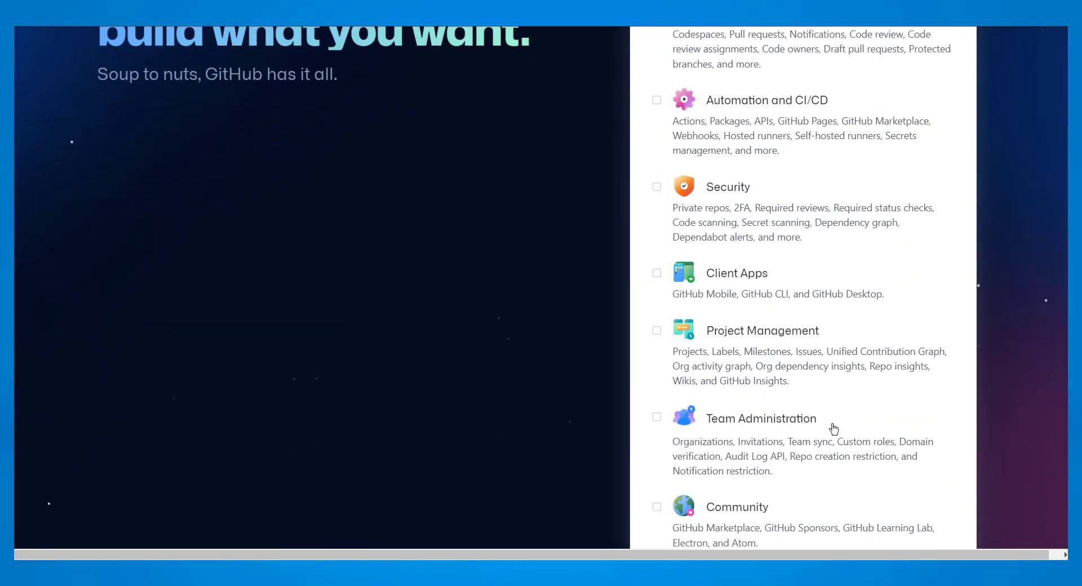
scroll(839, 406, down, 4)
click(843, 395)
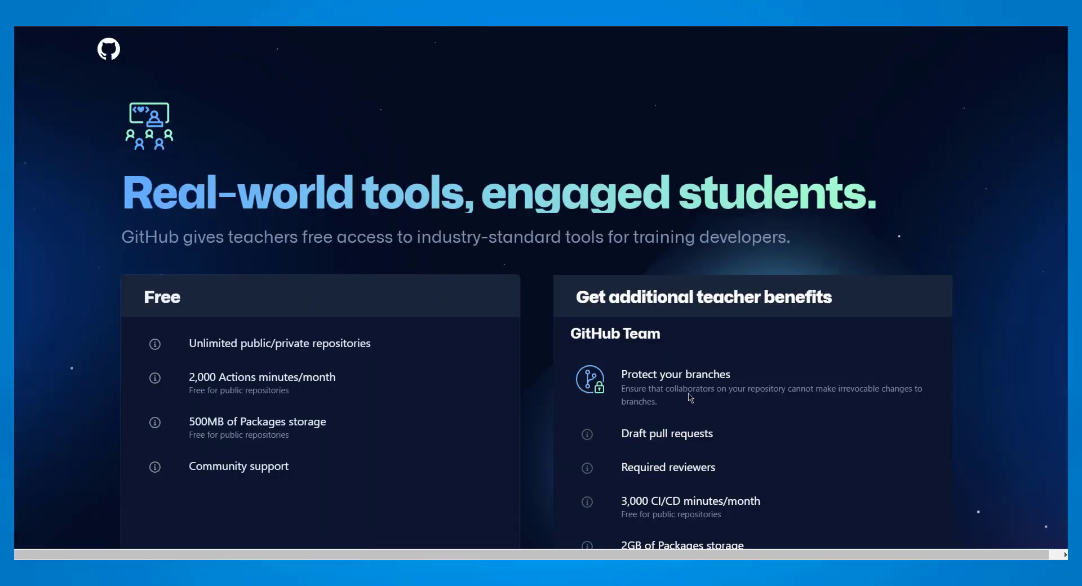
scroll(268, 392, down, 3)
scroll(267, 392, down, 3)
scroll(268, 392, down, 4)
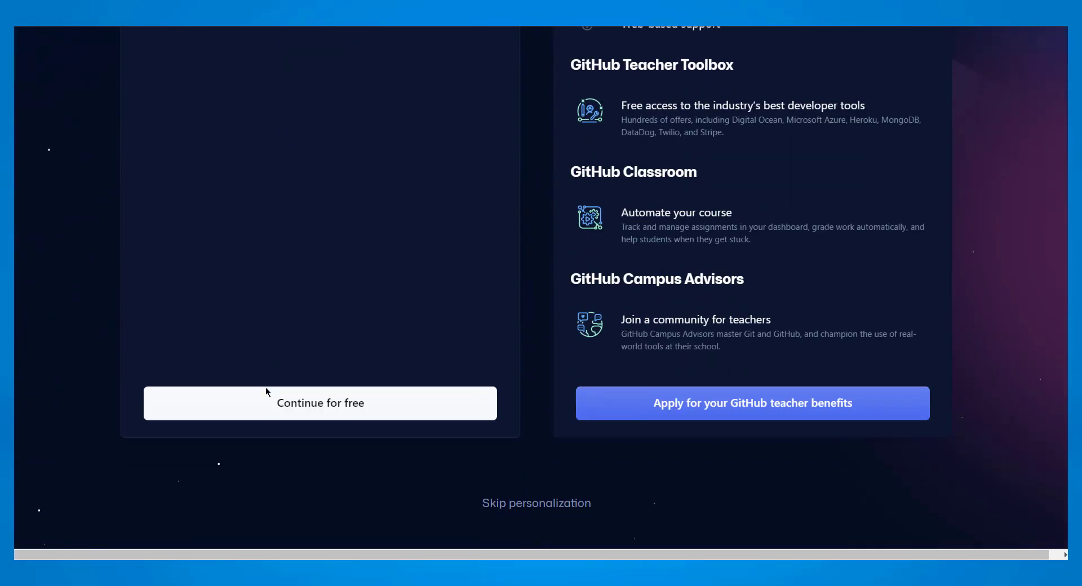
click(303, 383)
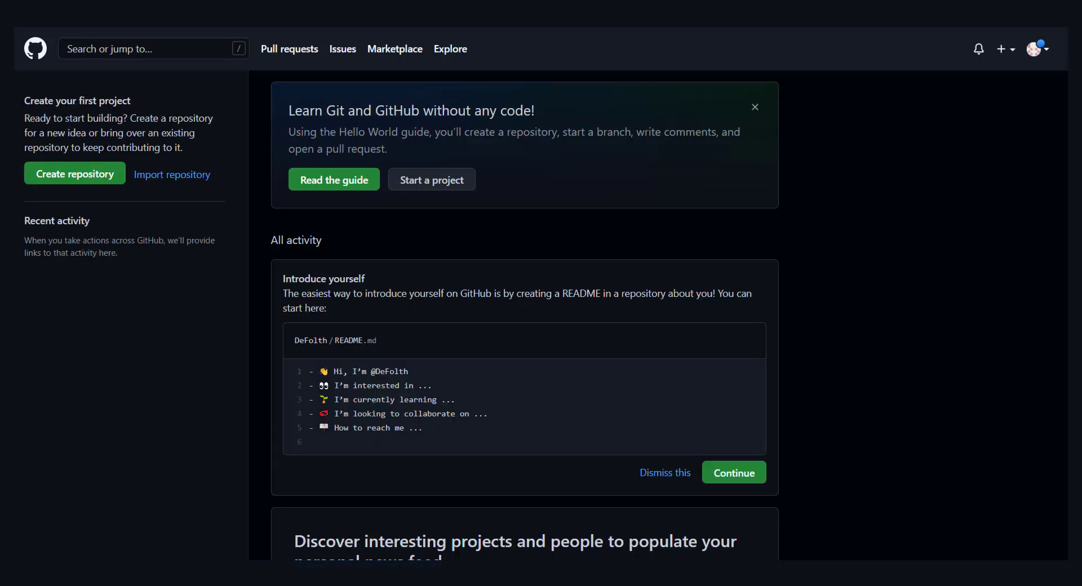
Go to your profile's Repositories tab from the account menu.
click(1046, 52)
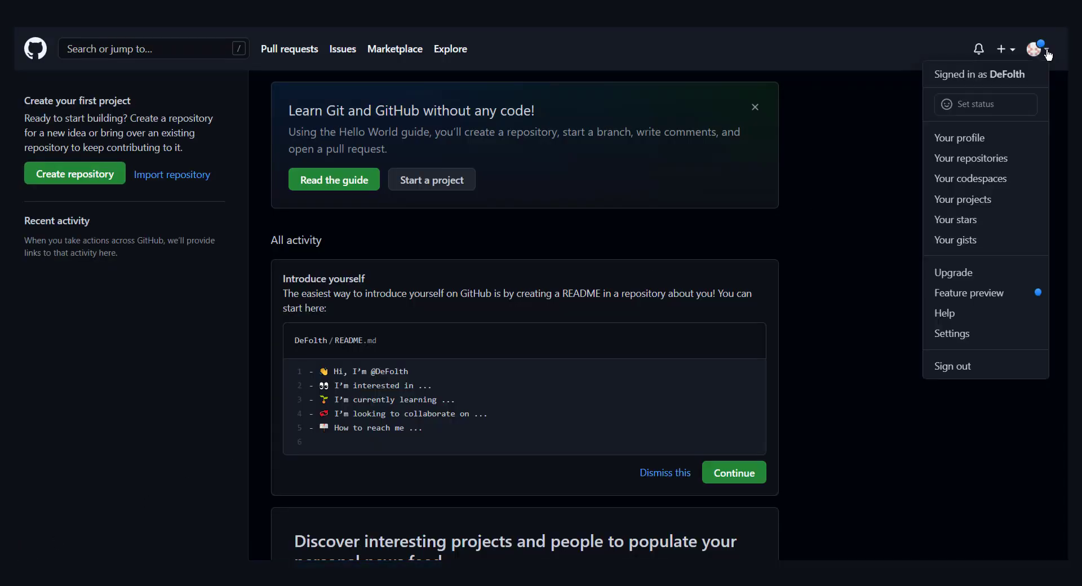
click(994, 139)
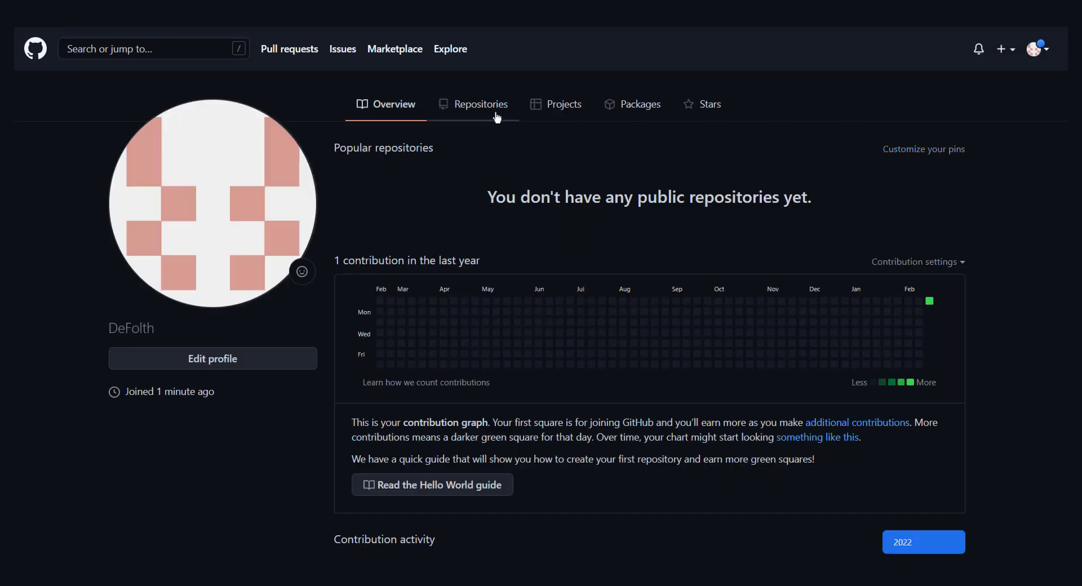
click(458, 113)
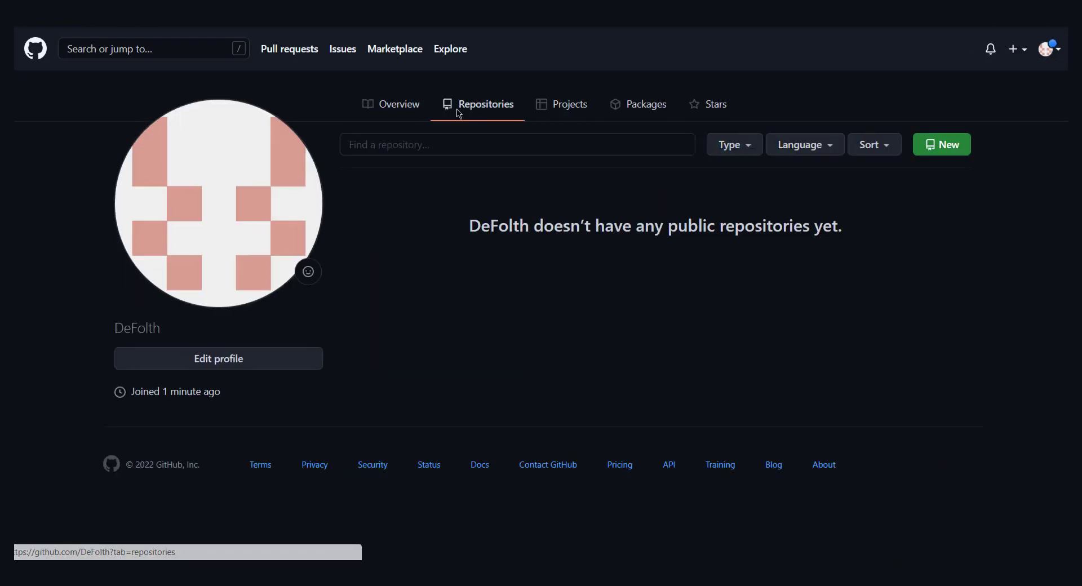
Look through the repository Type, Language and Sort filter choices.
click(617, 146)
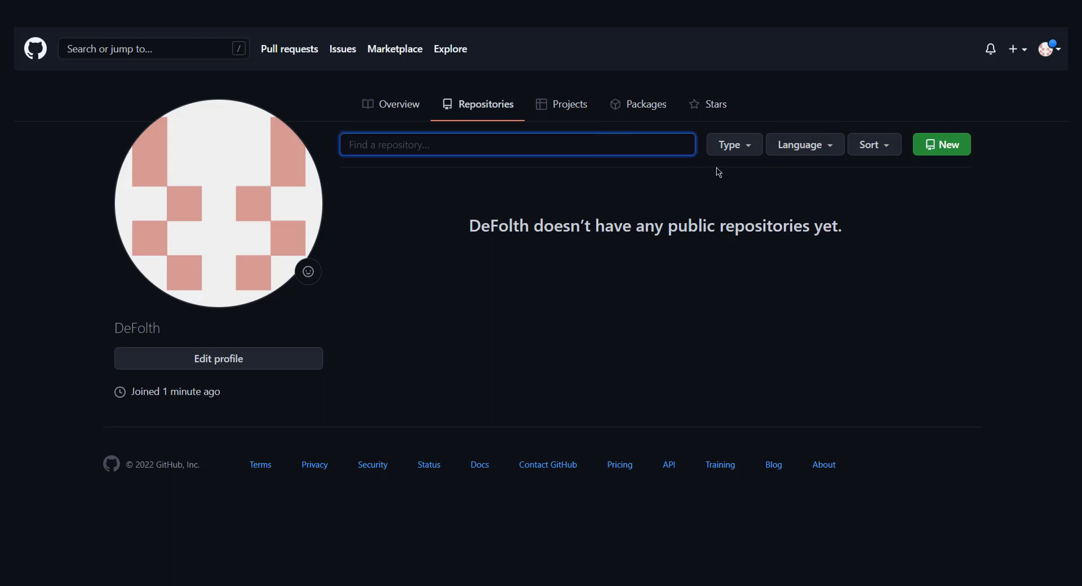
click(734, 148)
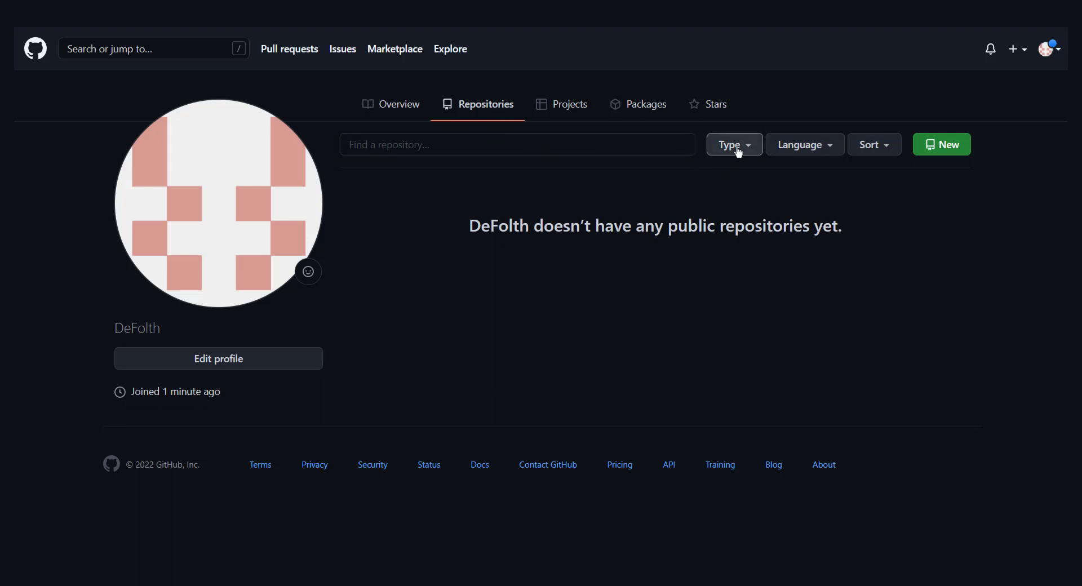
click(786, 183)
click(809, 150)
click(875, 152)
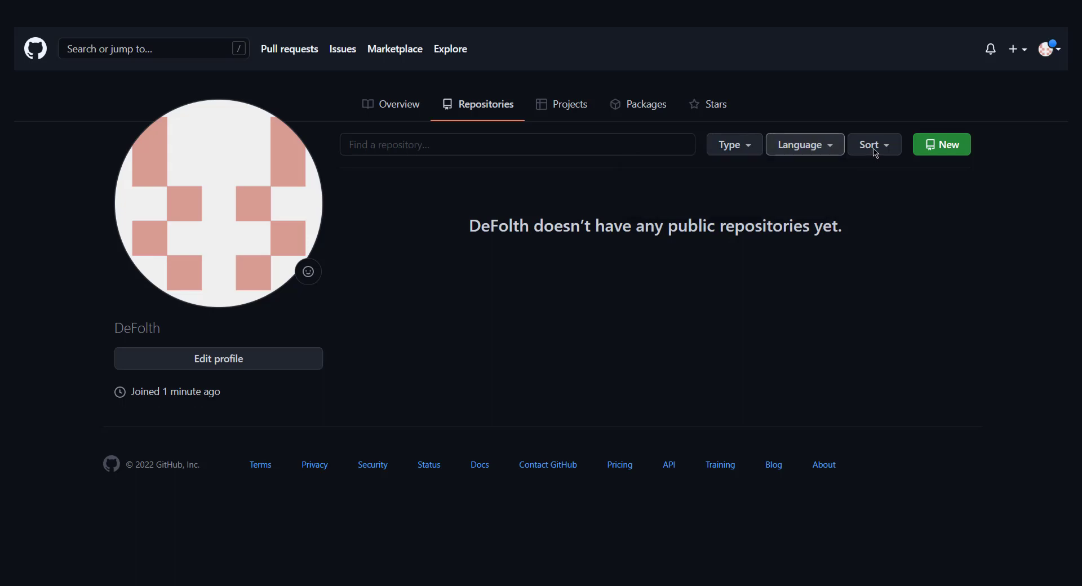
click(875, 152)
click(888, 150)
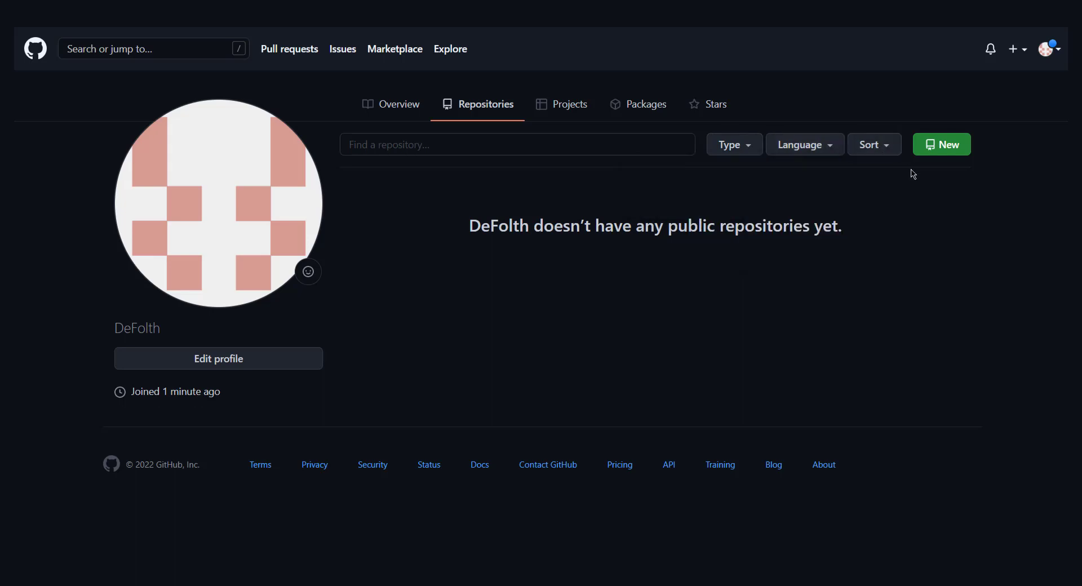
Start a new repository named TestUnityProject with description 'for unity3dschool.ru'.
click(944, 151)
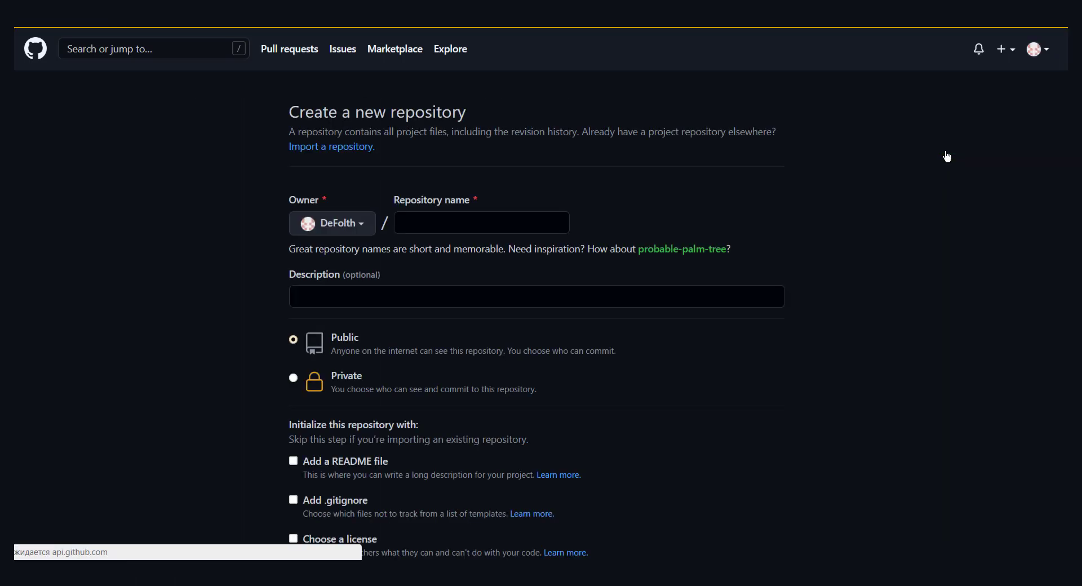
click(507, 223)
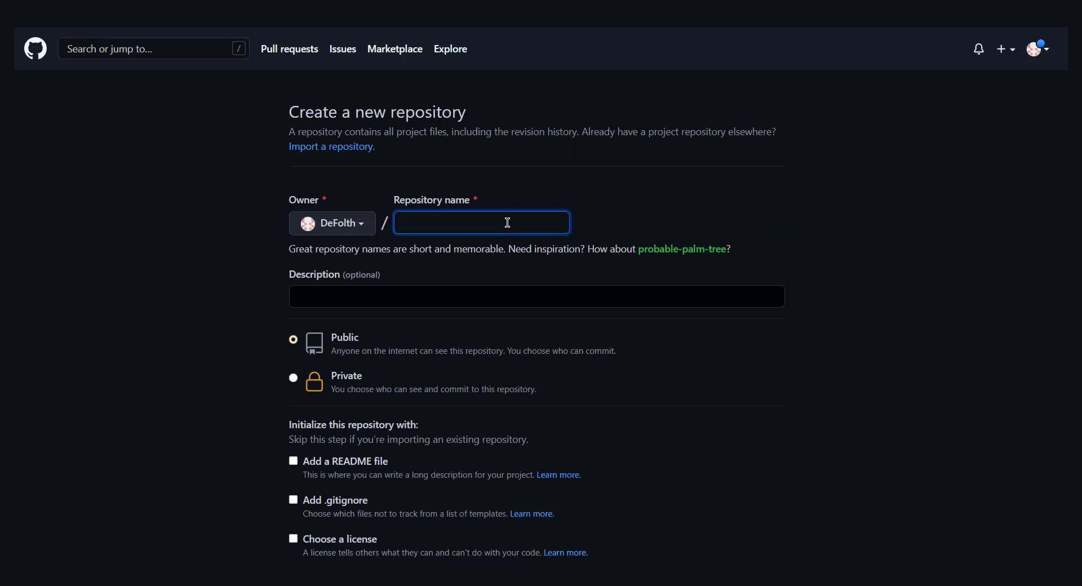
text(TestUnityProject)
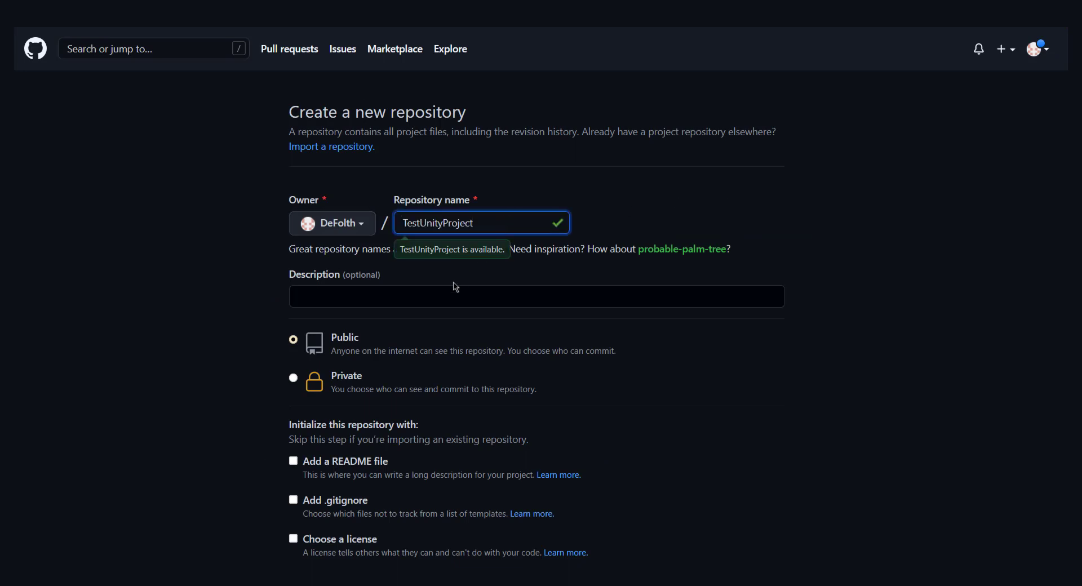
click(442, 296)
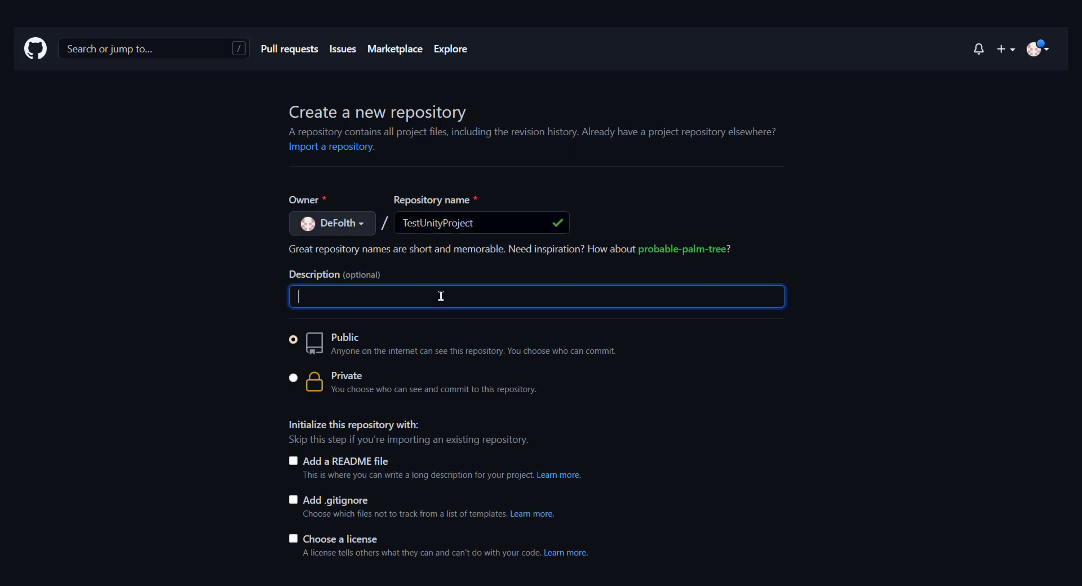
text(for unity3dschool.ru)
click(827, 294)
scroll(734, 295, down, 1)
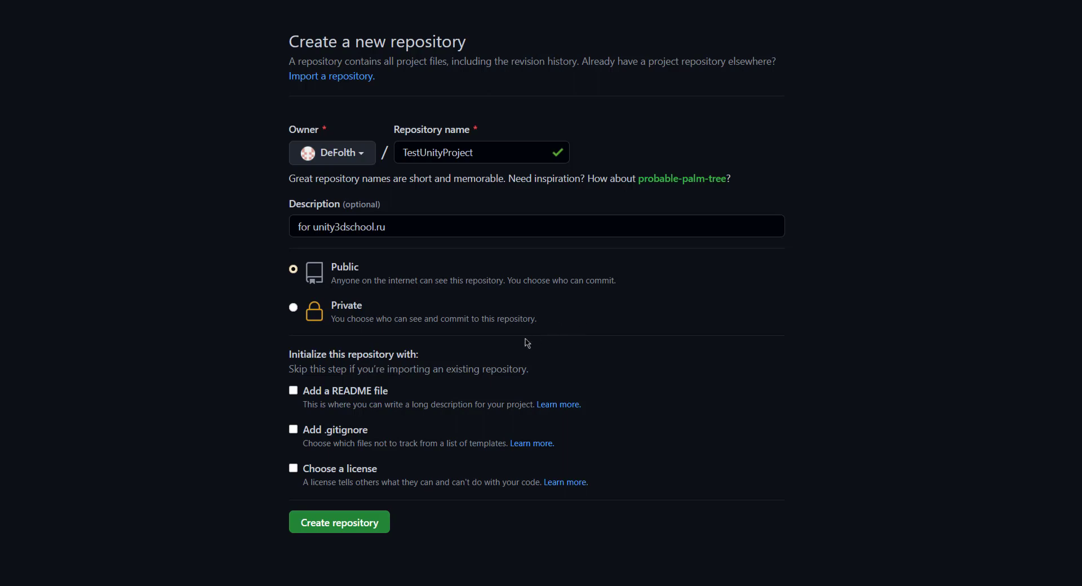
Include a README file and the Unity .gitignore template.
click(293, 392)
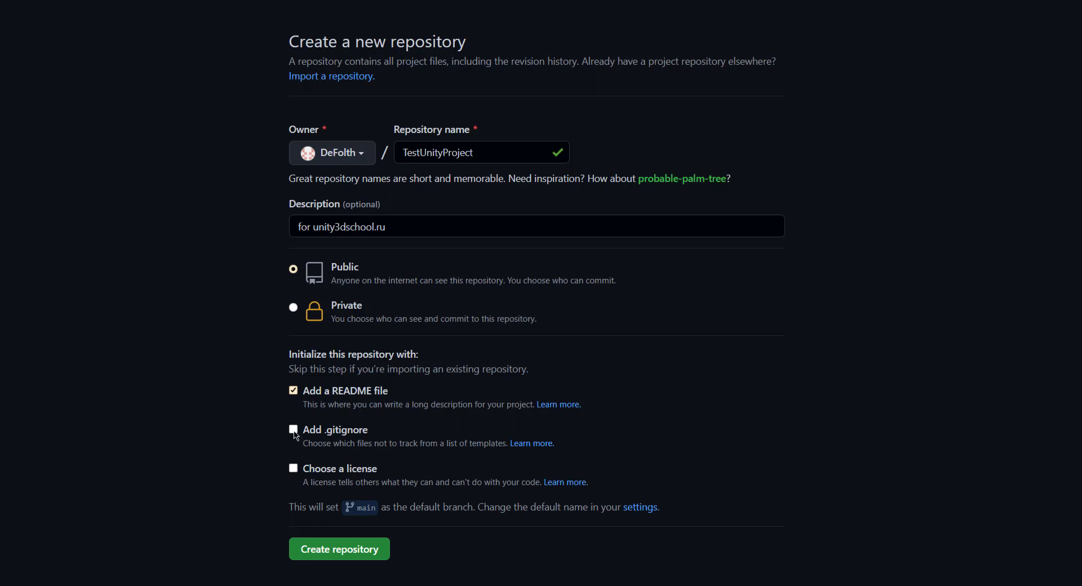
click(293, 431)
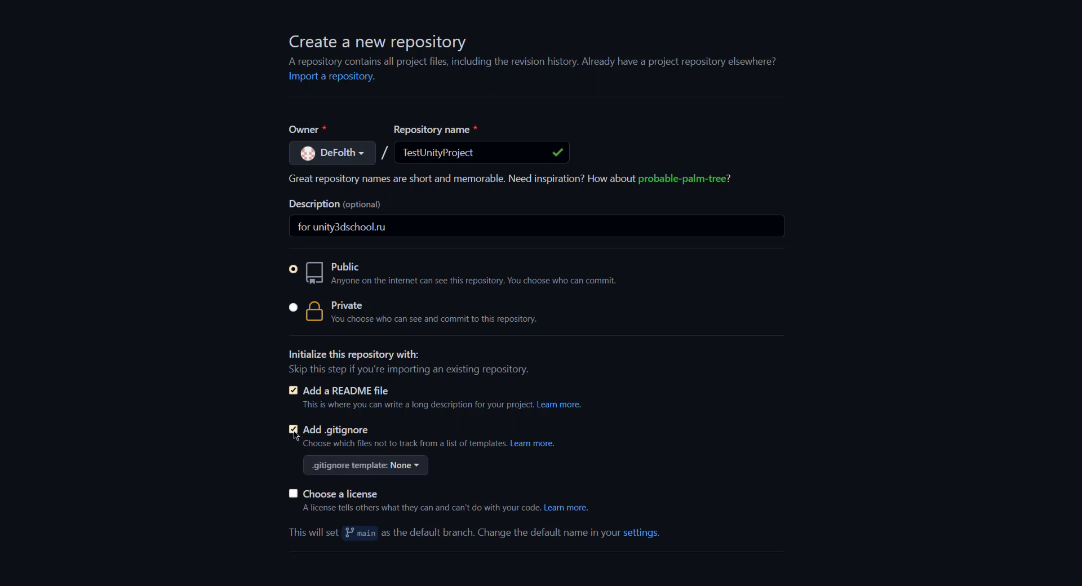
click(357, 472)
scroll(375, 354, down, 15)
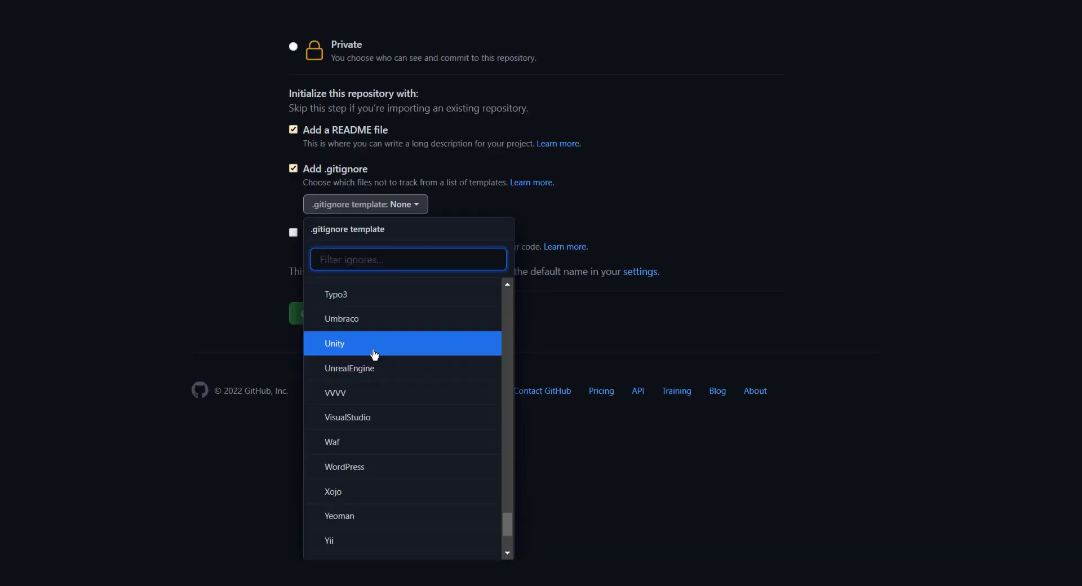
click(375, 354)
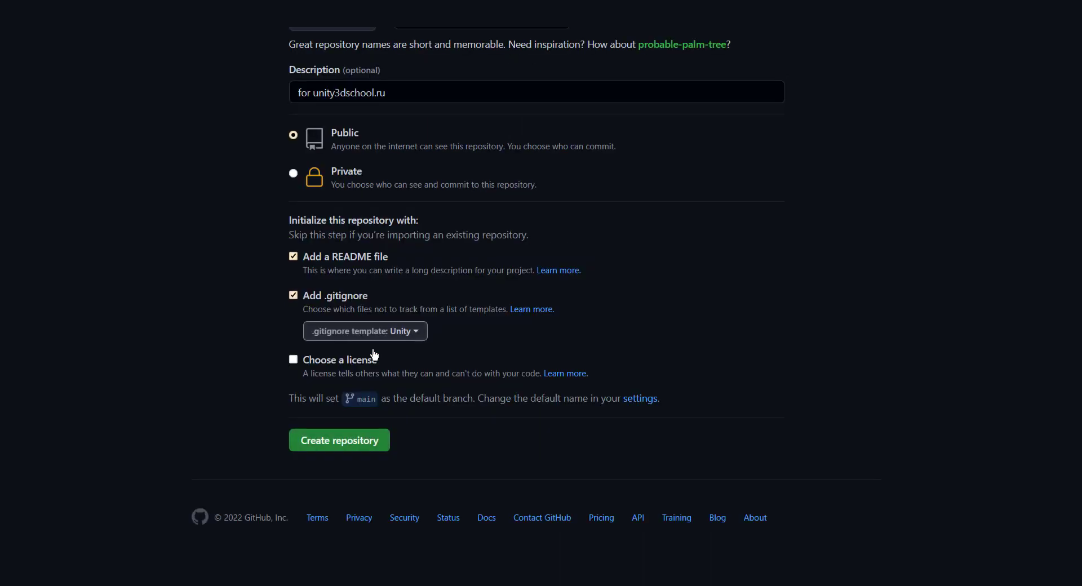
Leave the license set to none and create the repository.
click(293, 359)
click(349, 397)
click(373, 363)
click(358, 449)
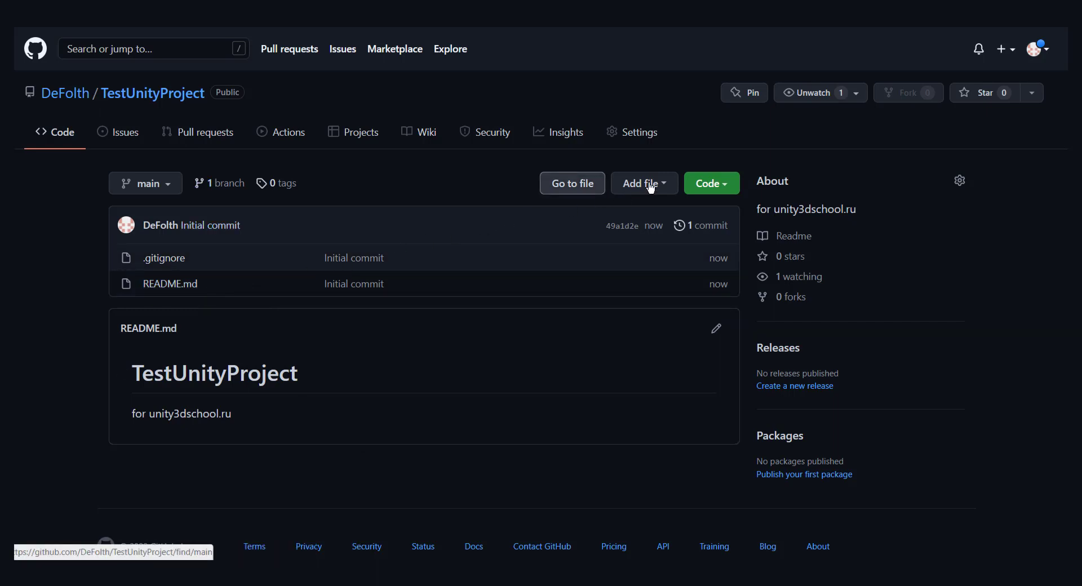
Download GitHub Desktop for Windows, then open its Options at the account sign-in settings.
click(721, 188)
click(721, 190)
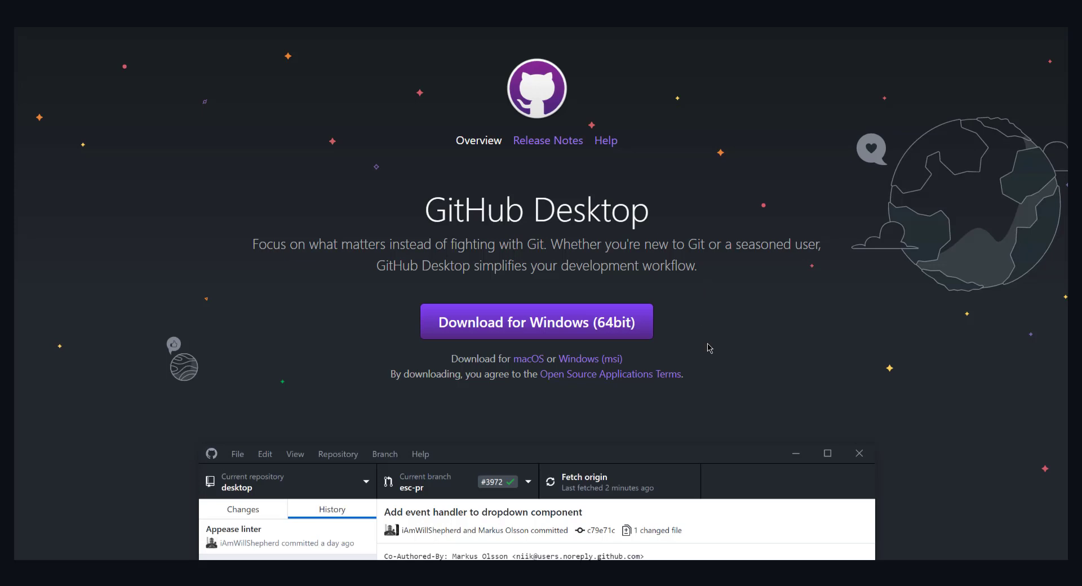
click(589, 329)
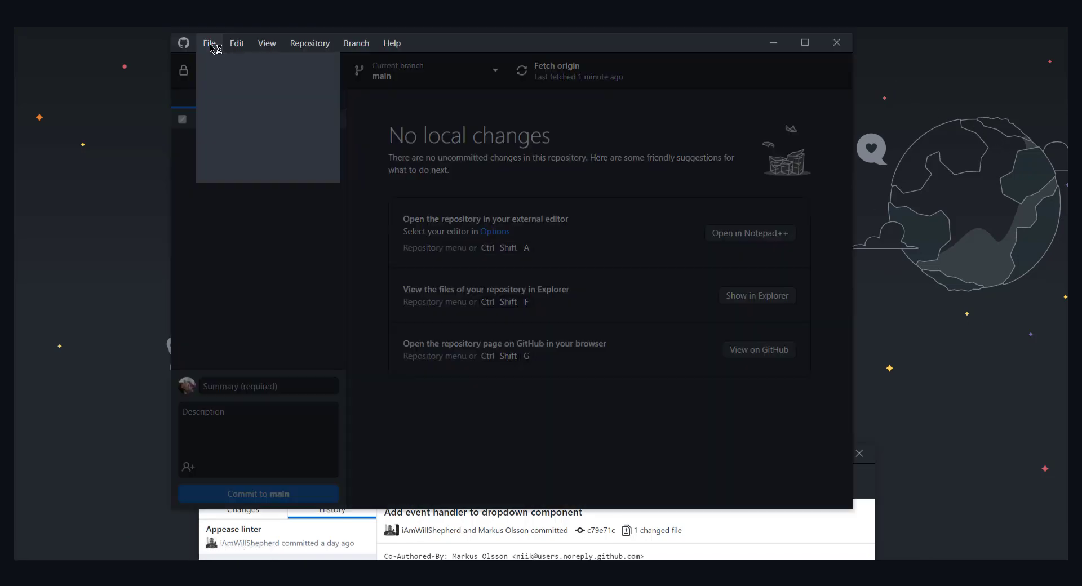
click(210, 43)
click(246, 141)
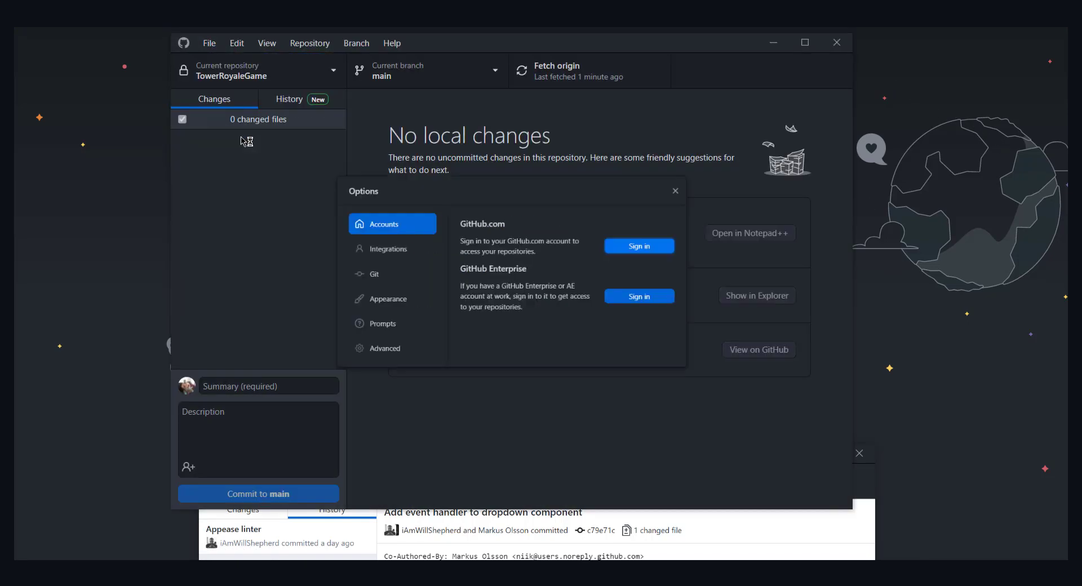
Sign GitHub Desktop into GitHub.com by authorizing it through the browser.
click(668, 248)
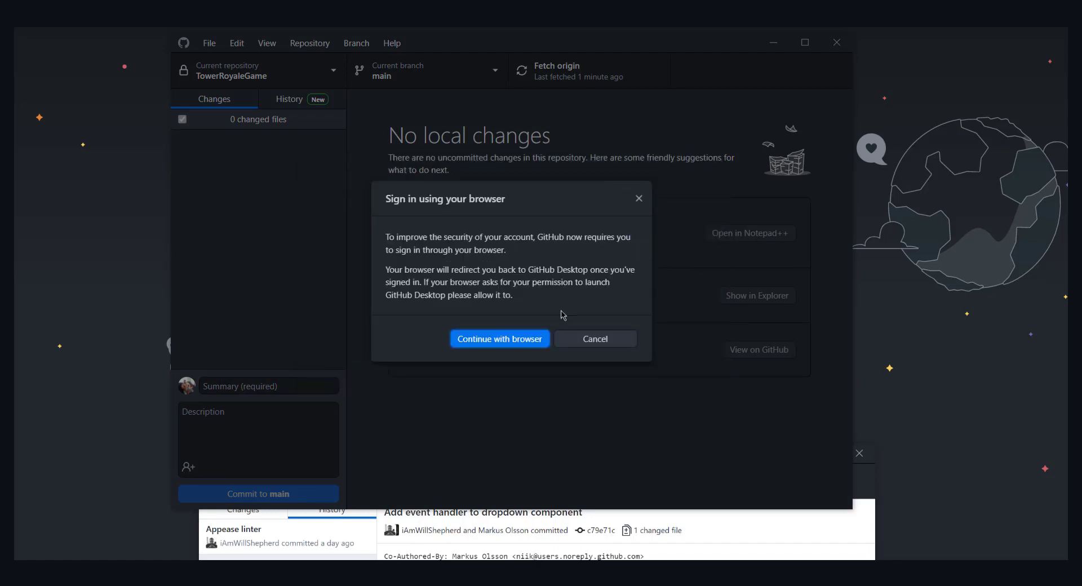
click(514, 343)
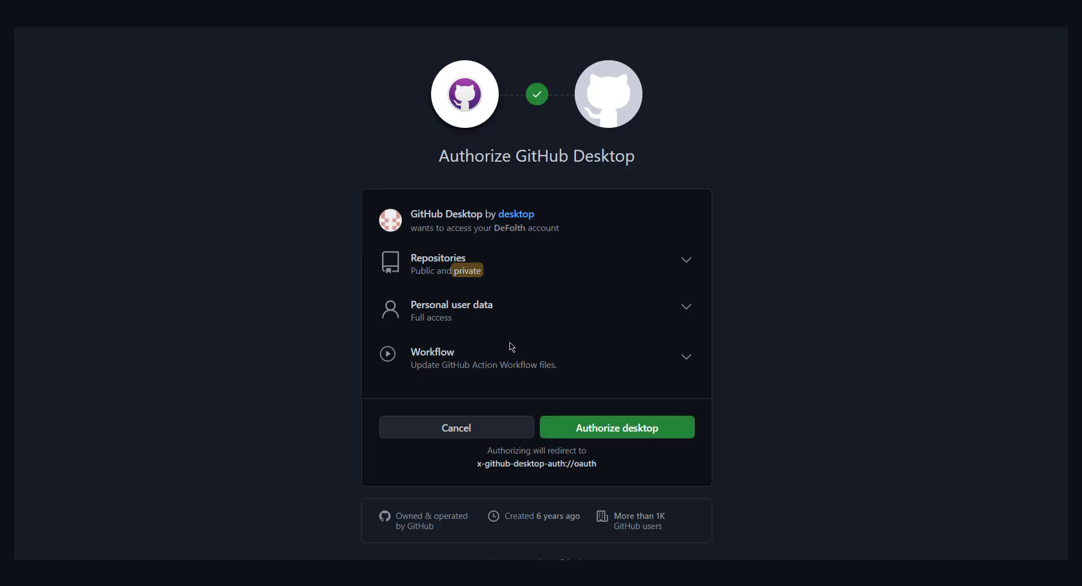
click(603, 434)
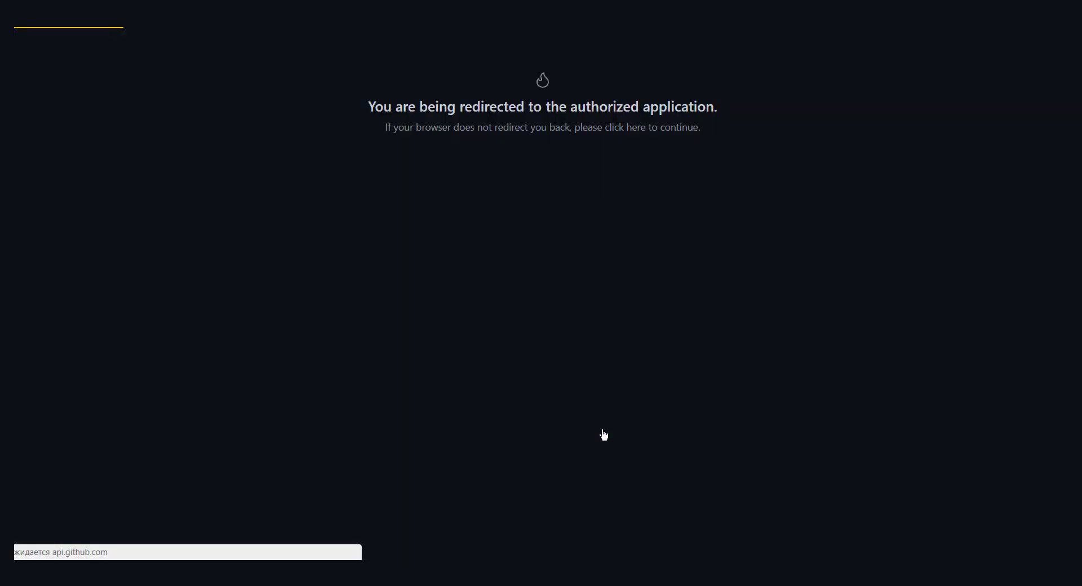
click(530, 145)
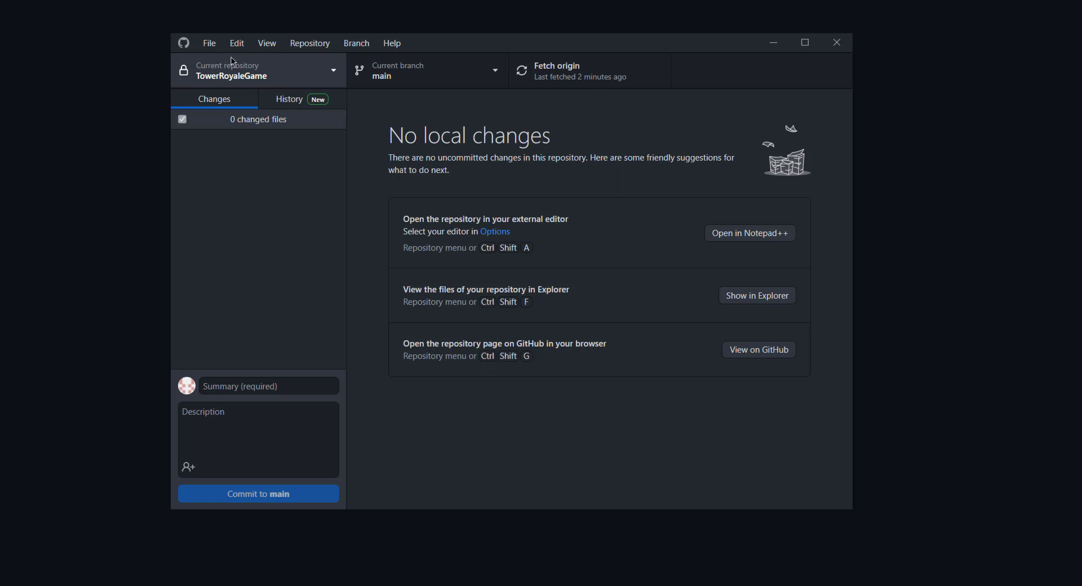
Clone TestUnityProject into C:\Unity\Projects\GitHub\TestUnityProject.
click(217, 44)
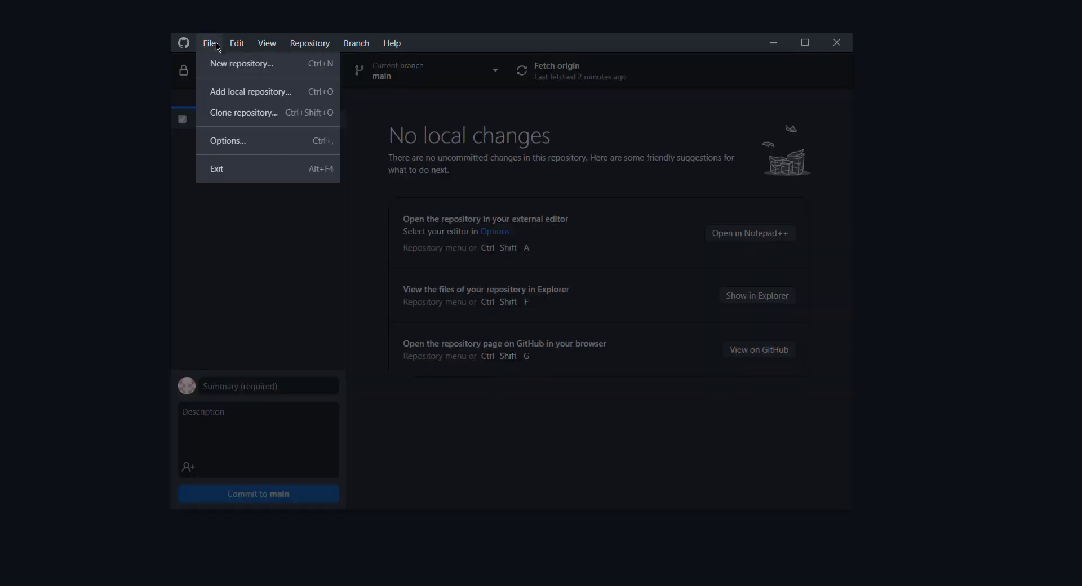
click(259, 116)
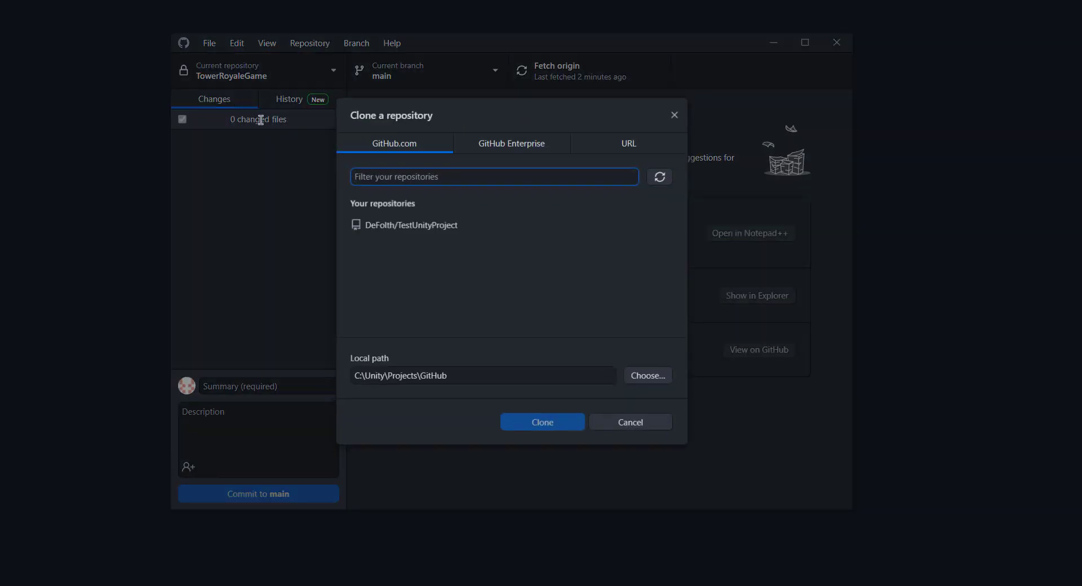
click(462, 228)
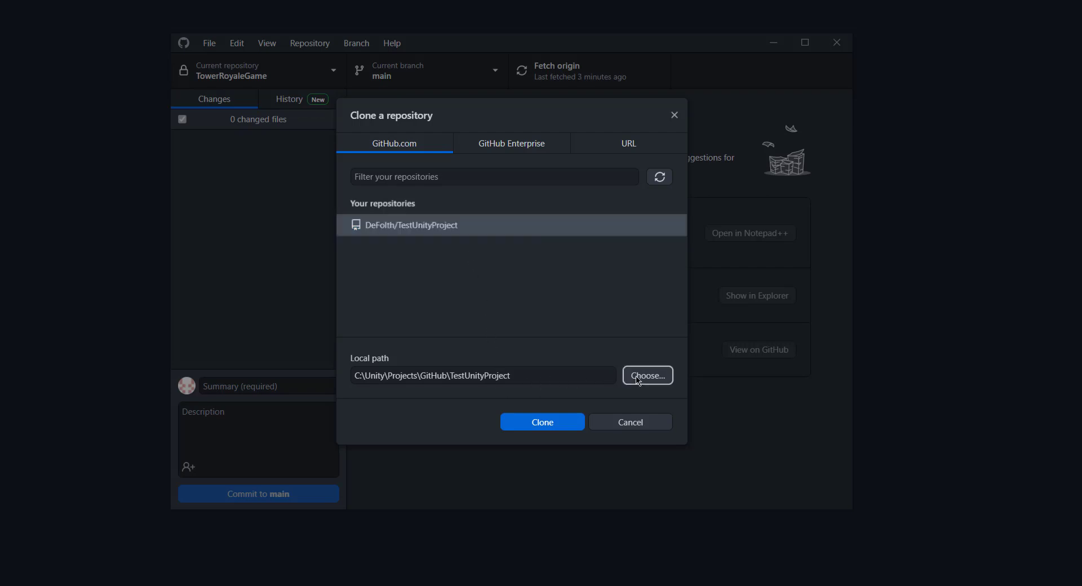
click(552, 432)
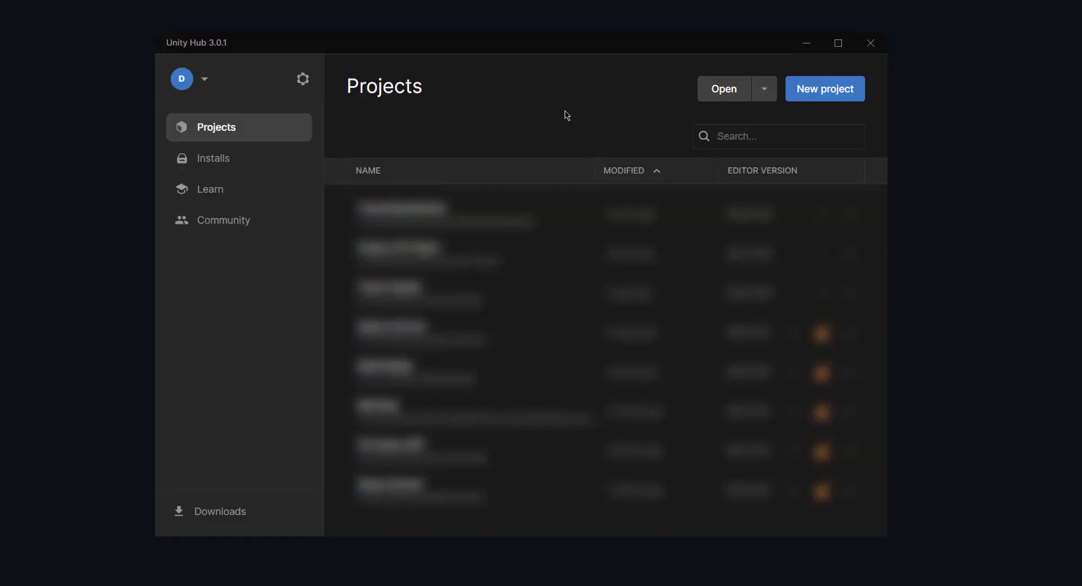
Create a 2D Unity project saved in the cloned TestUnityProject folder, then return to GitHub Desktop.
click(815, 96)
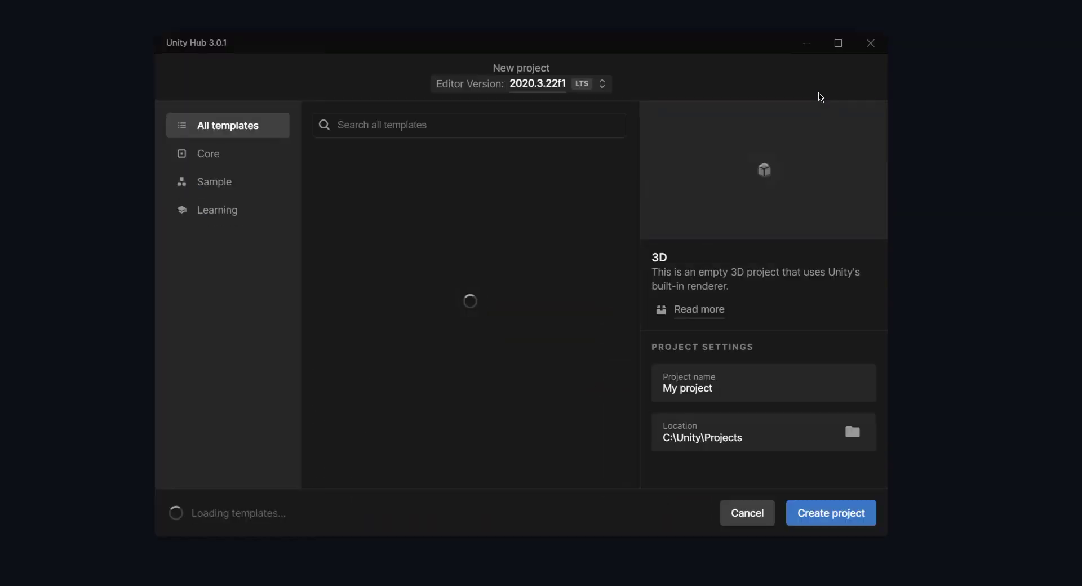
click(511, 167)
click(852, 432)
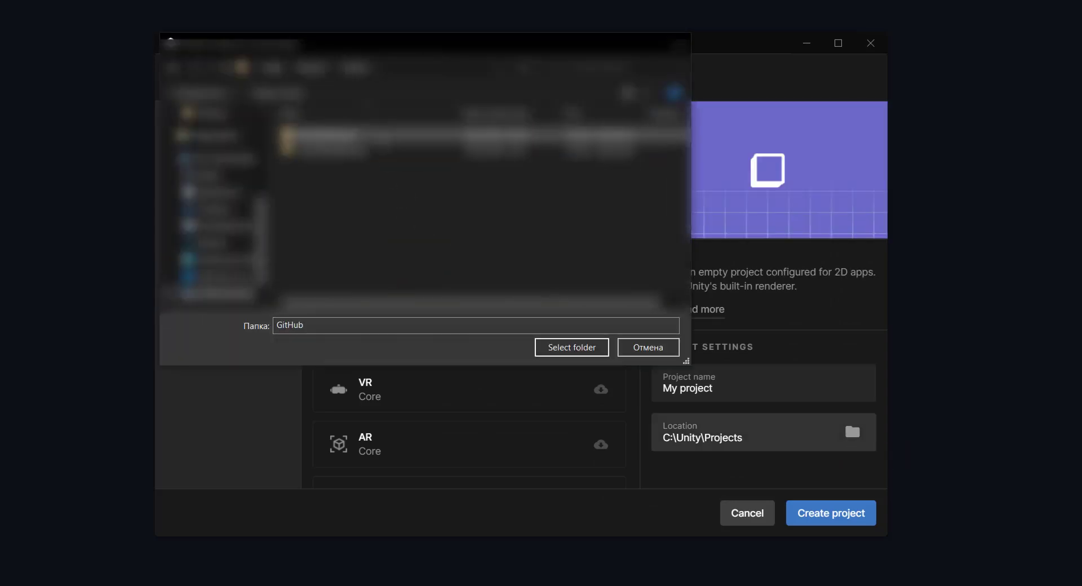
text(TestUnityProject)
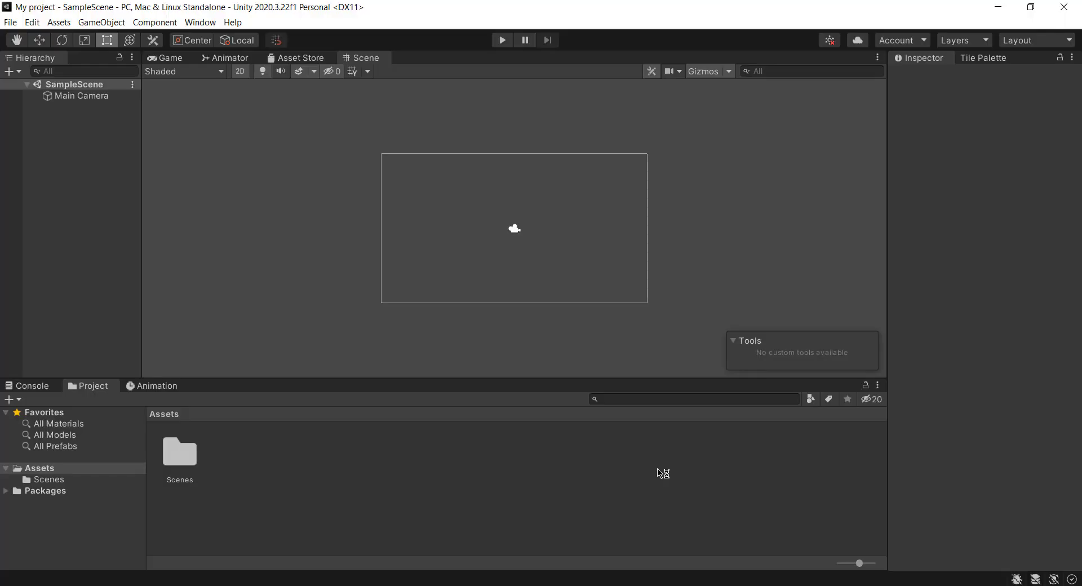
key(alt+Tab)
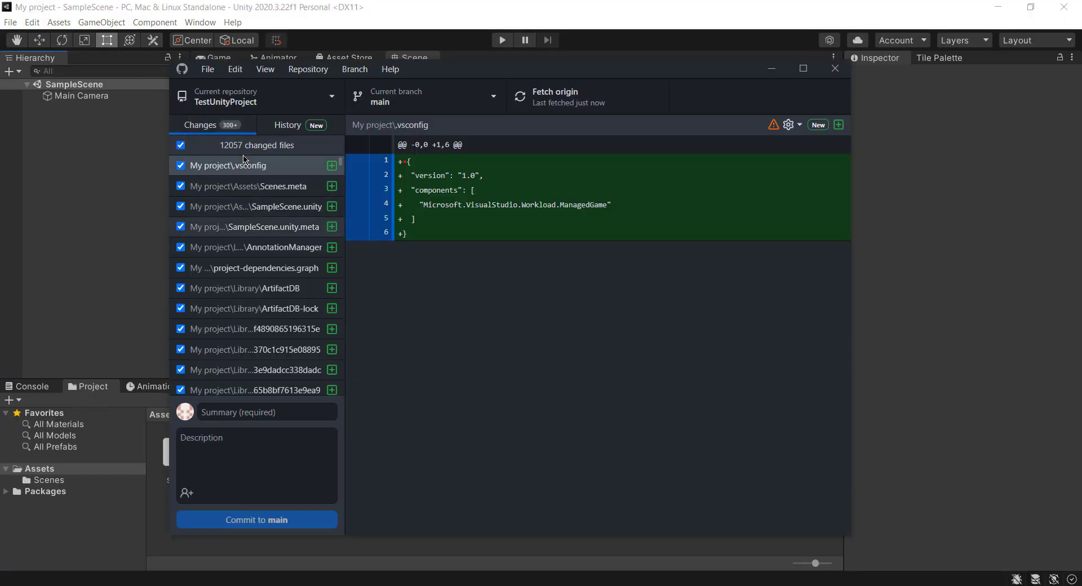
Review the changed Scenes.meta, SampleScene and AnnotationManager files.
click(319, 188)
click(312, 208)
click(307, 230)
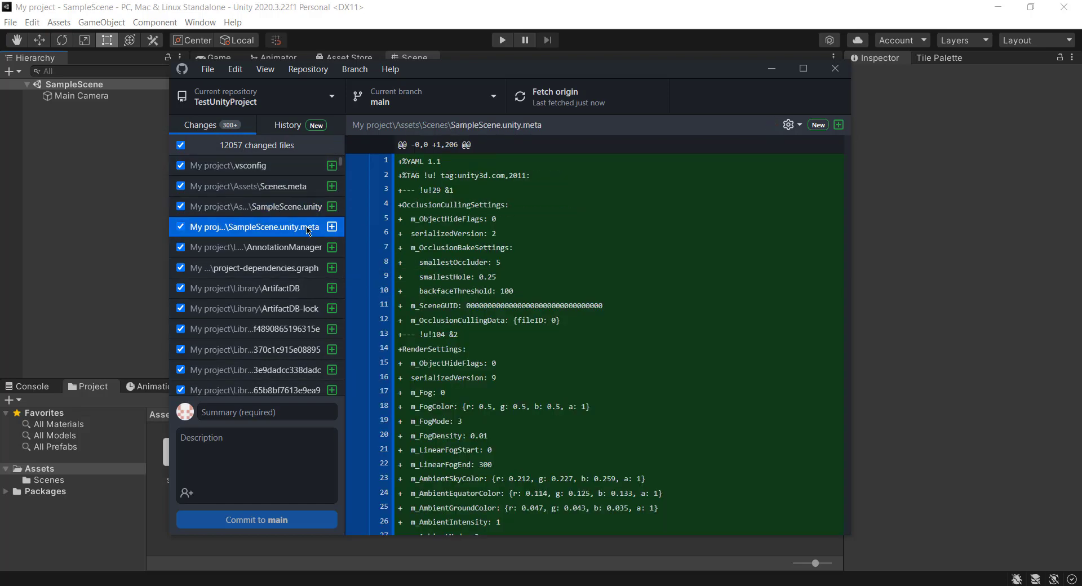
click(303, 254)
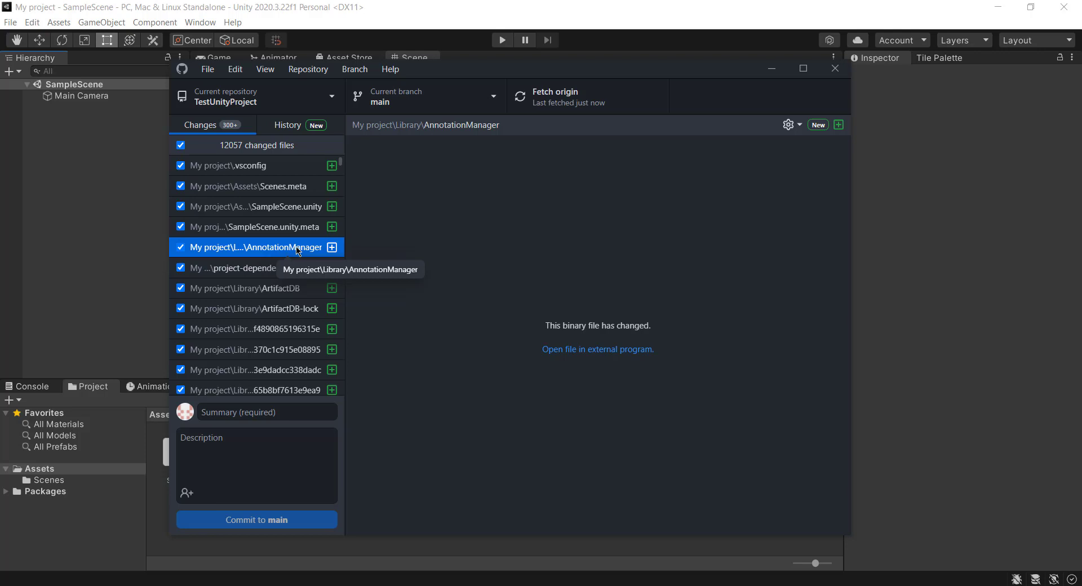
Commit to main with summary 'first commit' and description 'for unity3dschool.ru'.
click(261, 418)
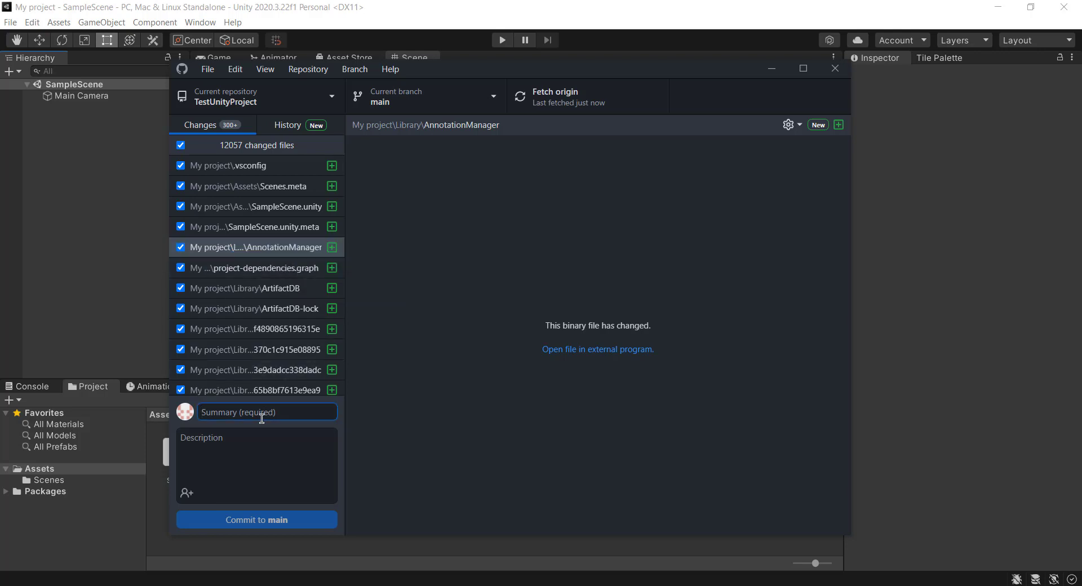
text(first)
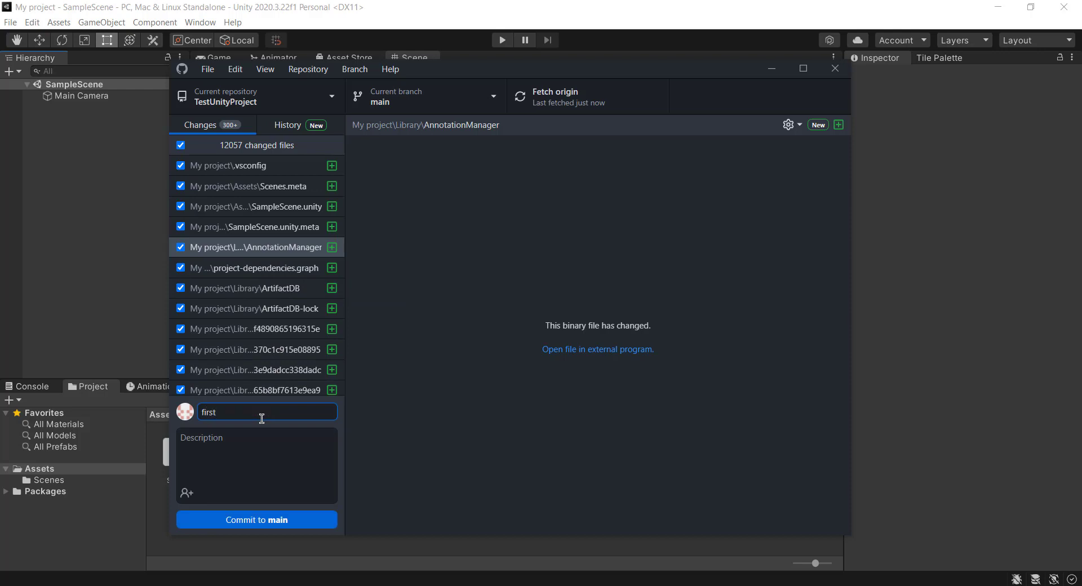
text( commit)
click(267, 439)
text(for)
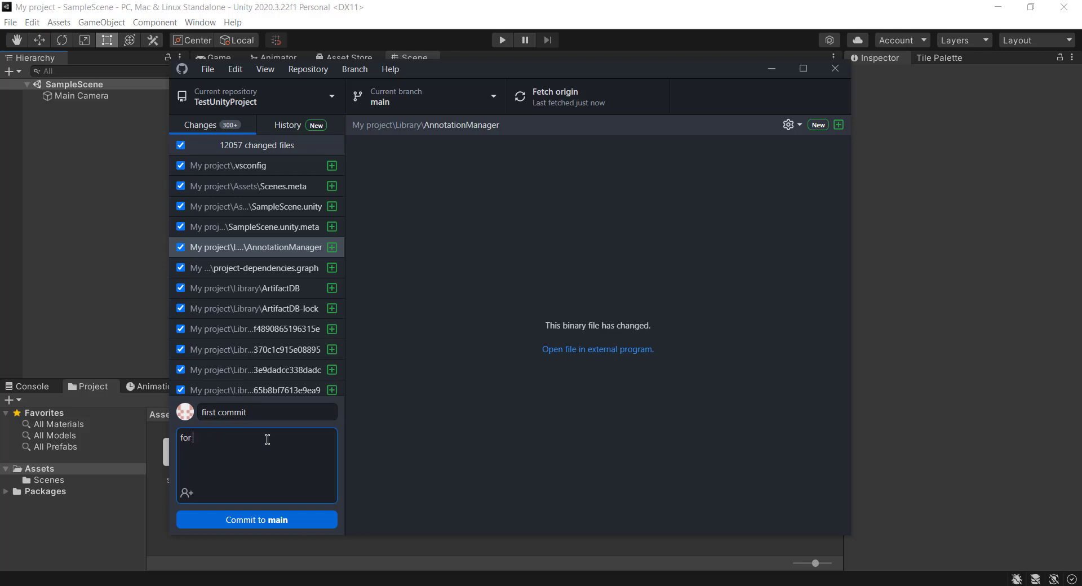
text( unity3ds)
text(chool.ru)
click(270, 527)
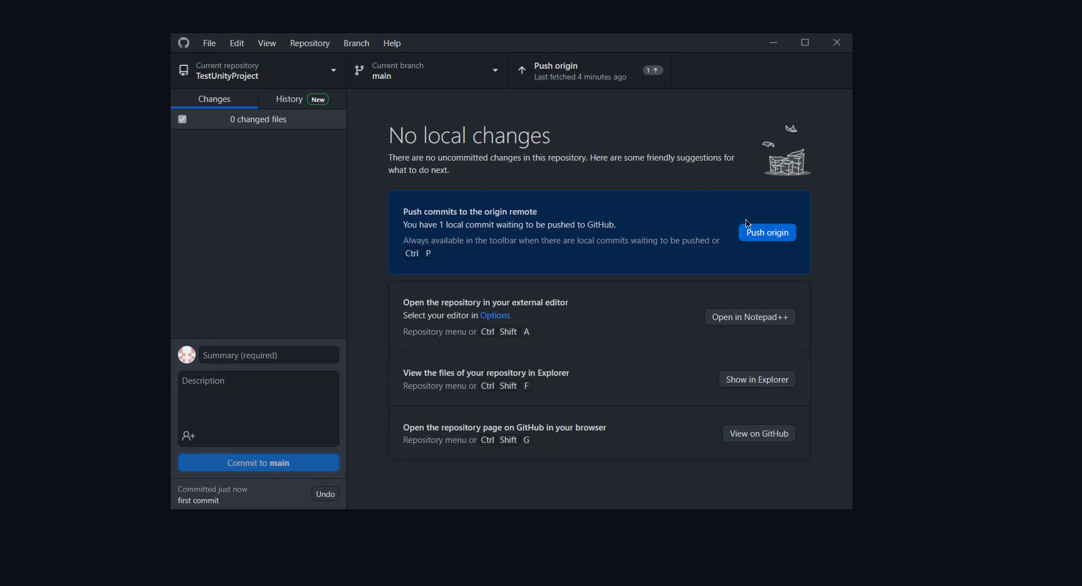
Push the first commit to origin and view the TestUnityProject repository on GitHub.
click(639, 81)
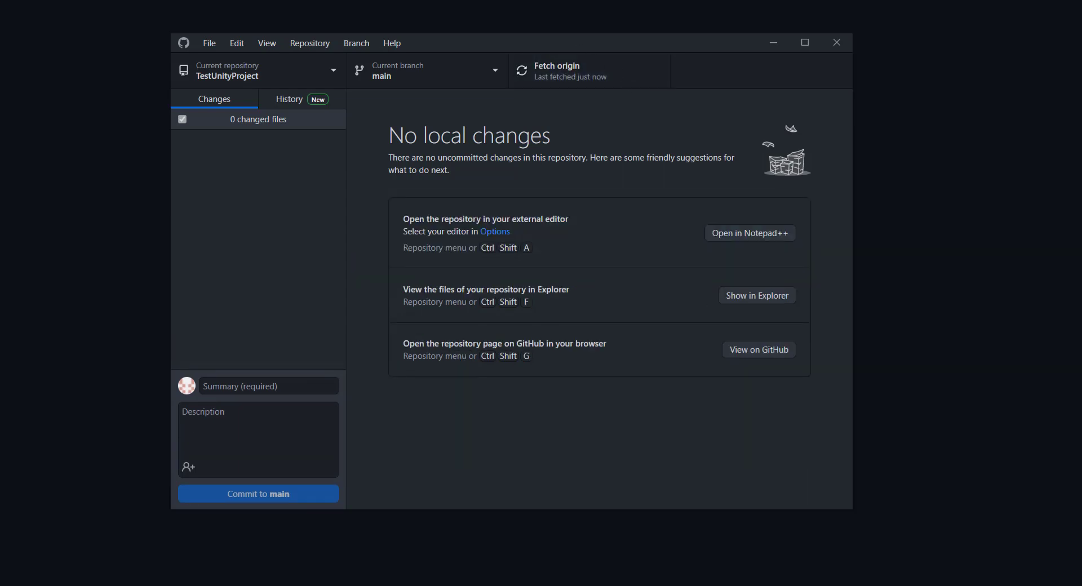
key(ctrl+shift+g)
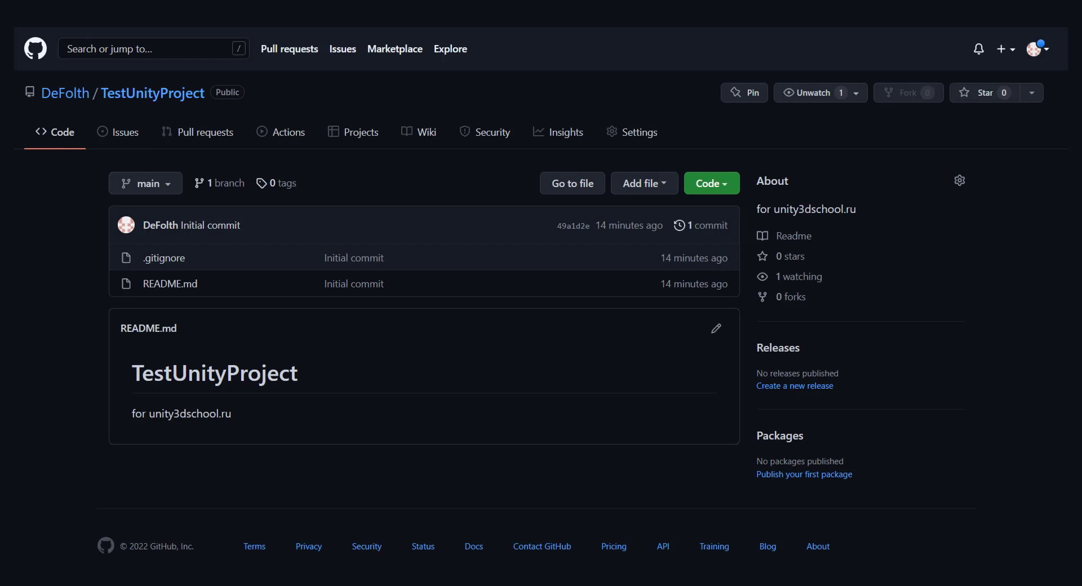
Refresh the repo page, browse My project > Assets > Scenes, then return to the TestUnityProject root.
key(F5)
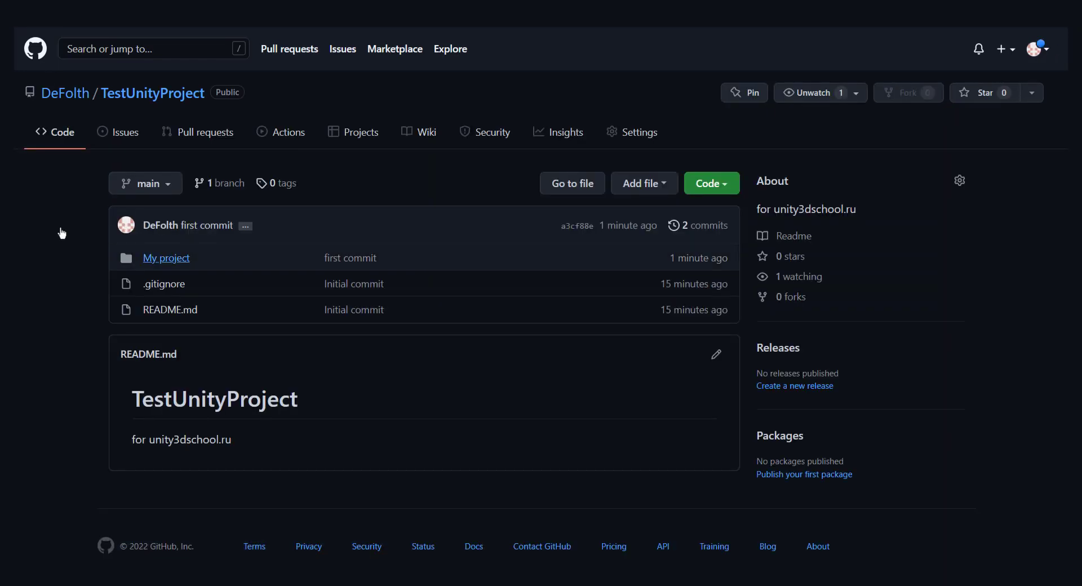
click(163, 260)
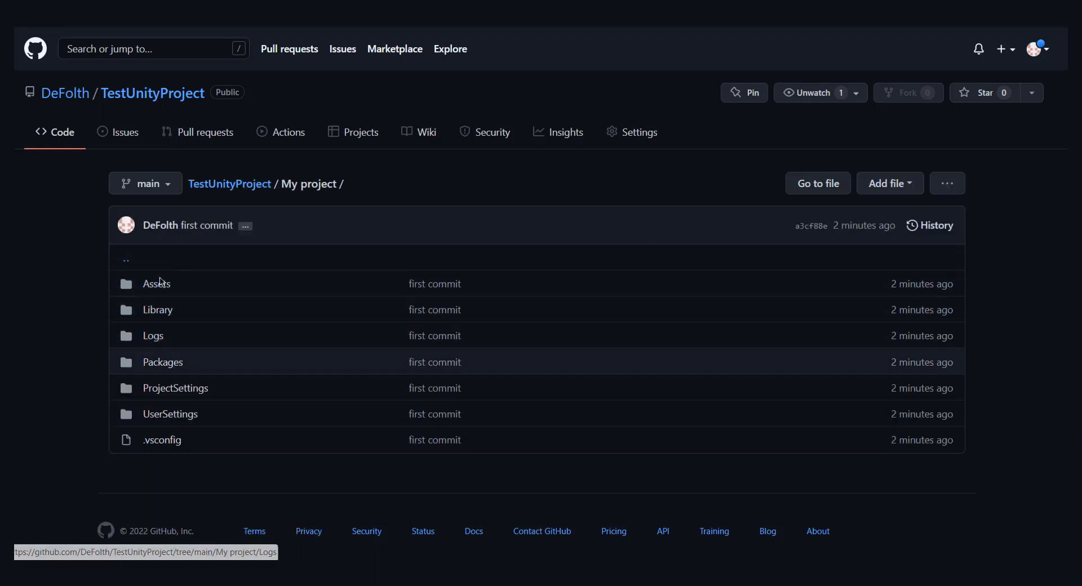
click(158, 285)
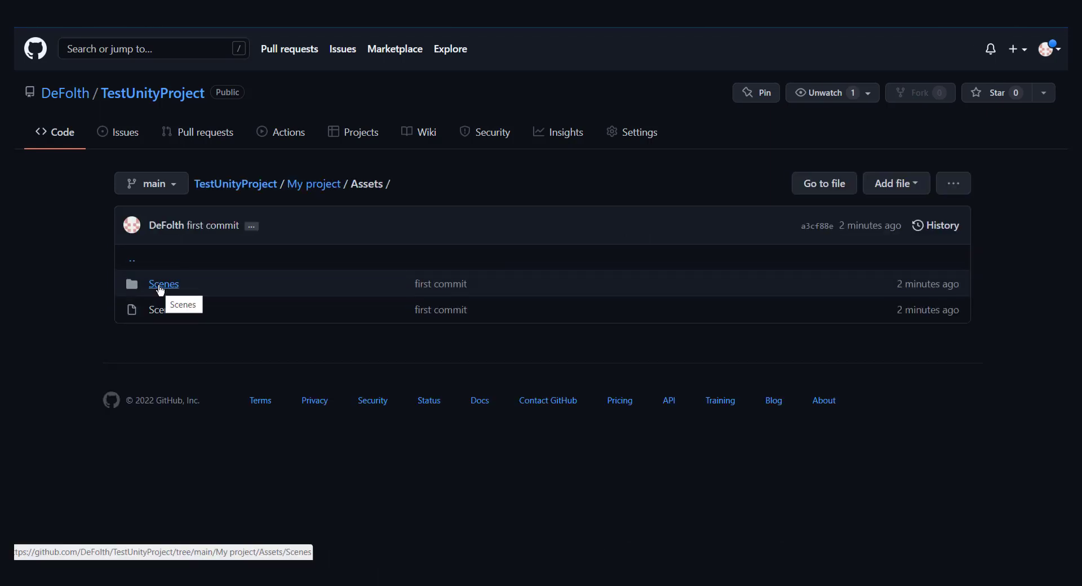
click(160, 287)
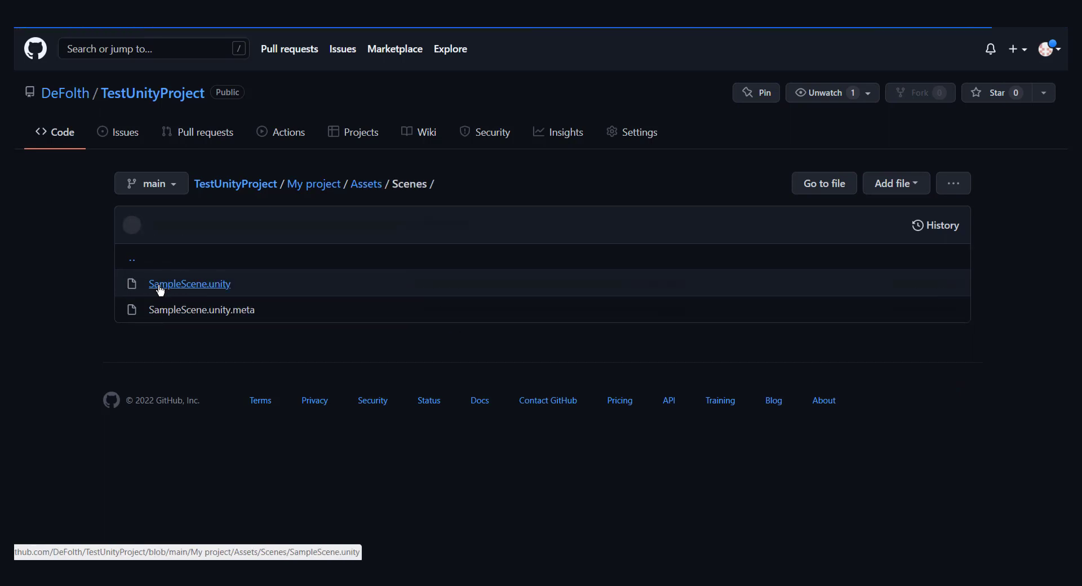
click(225, 191)
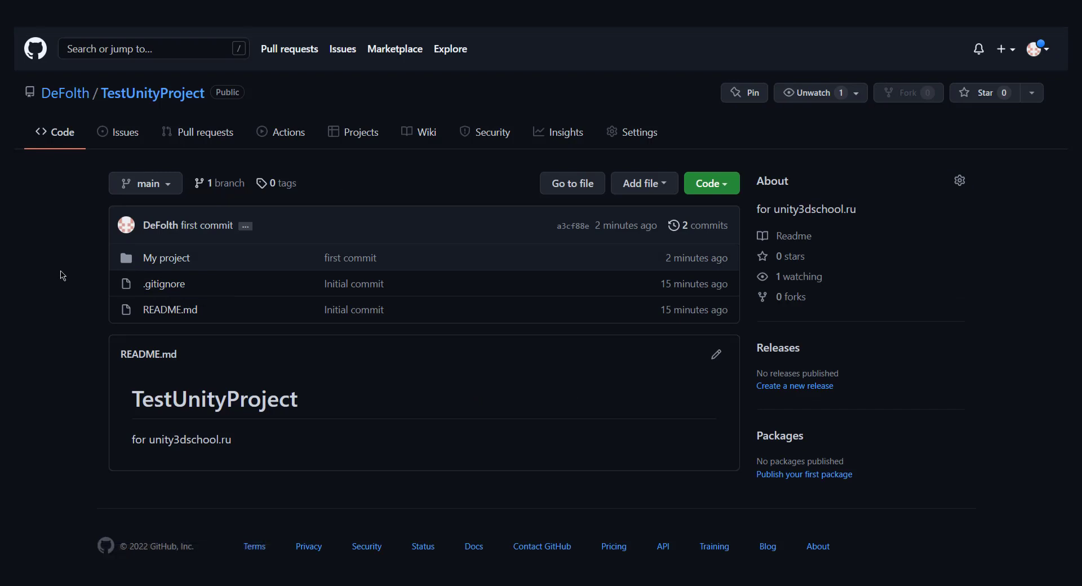